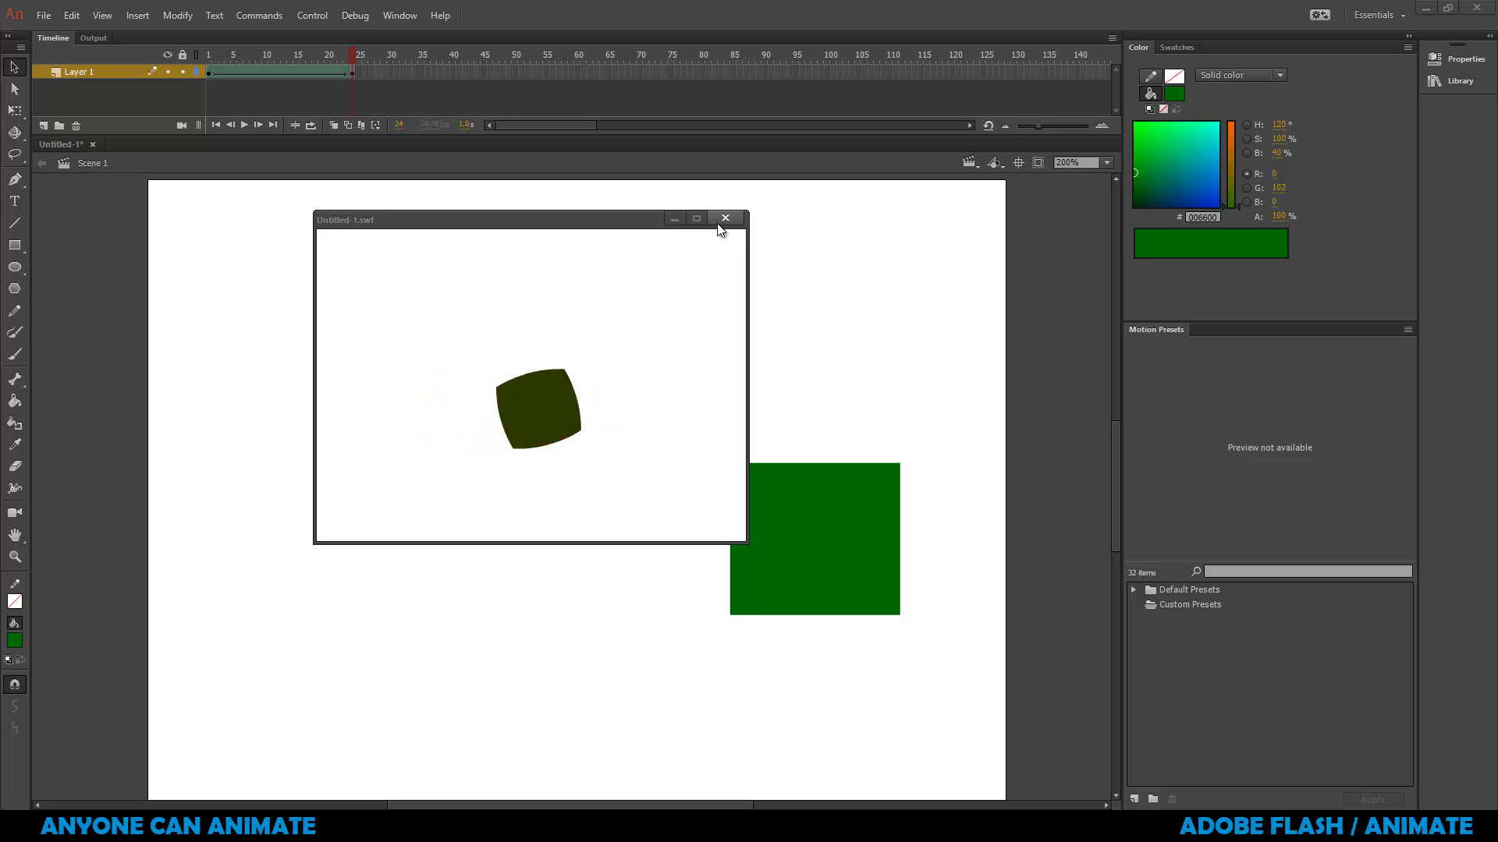
Close the test playback of the square's shape-and-colour tween.
left_click(720, 229)
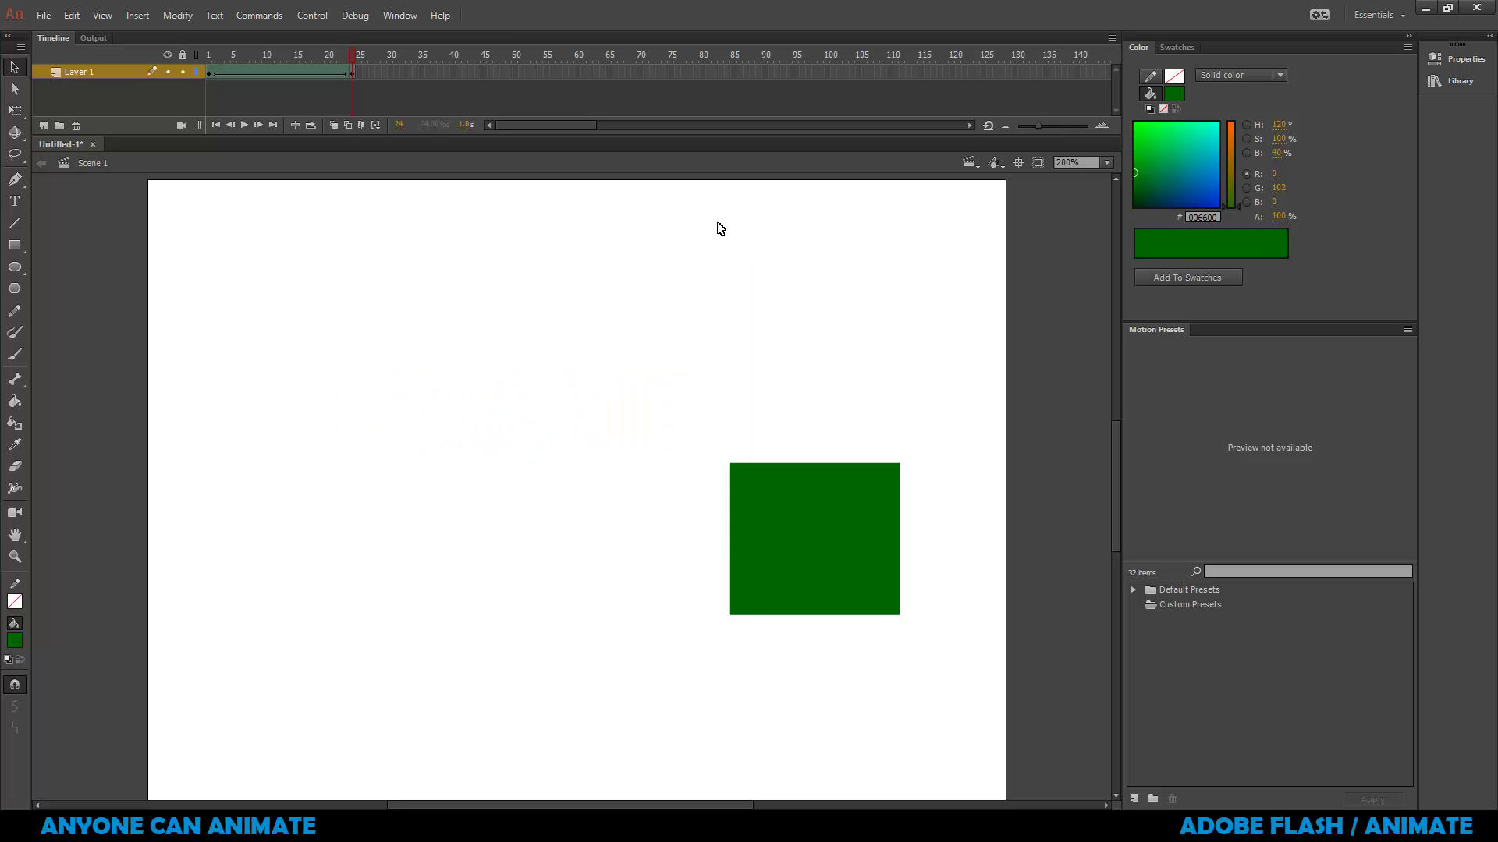
Create a new blank ActionScript 3.0 document from File > New.
left_click(45, 18)
left_click(50, 36)
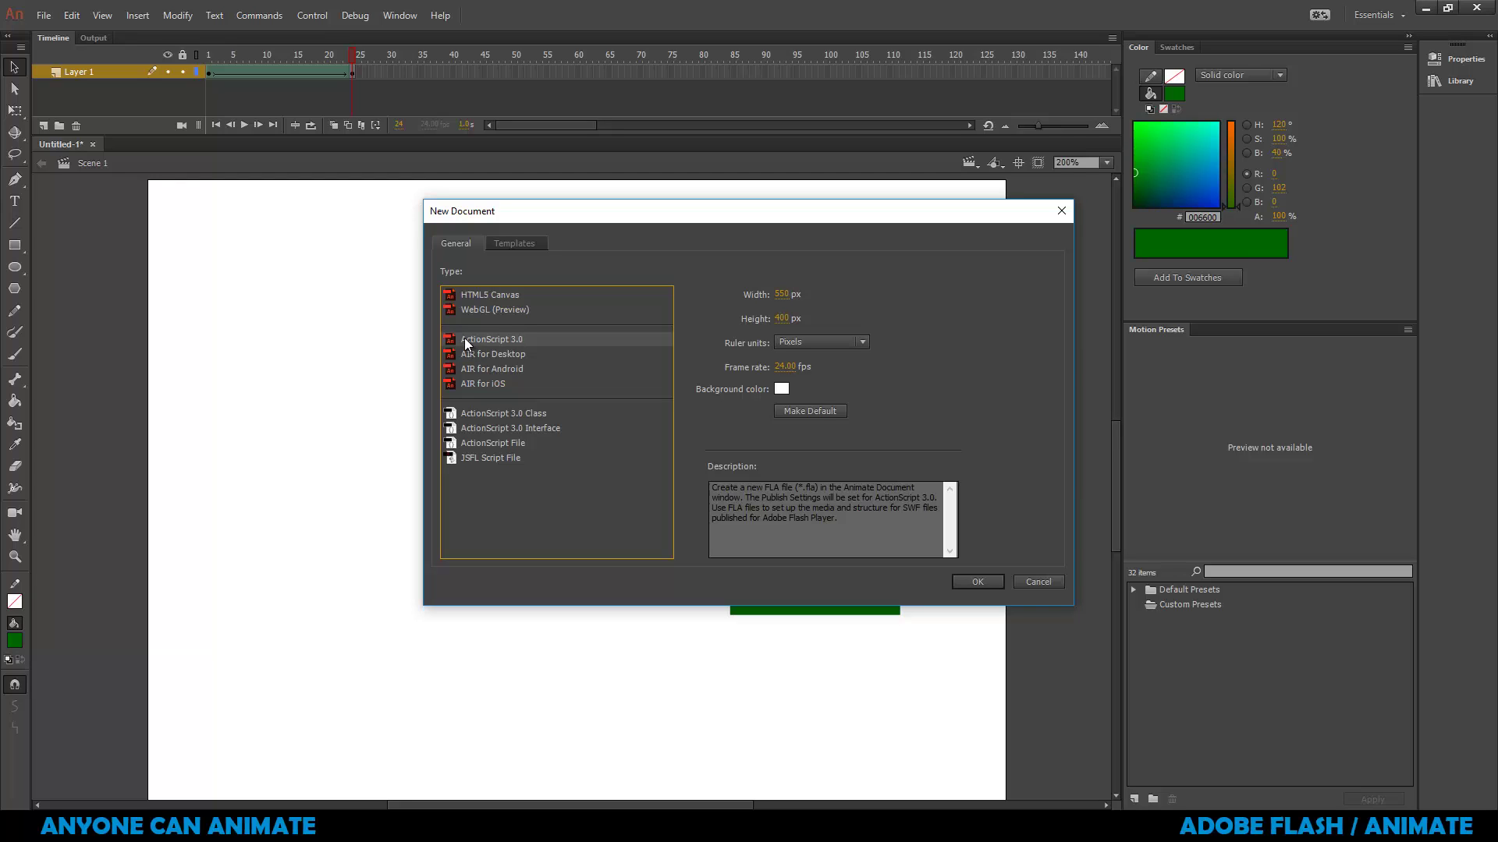
double_click(511, 342)
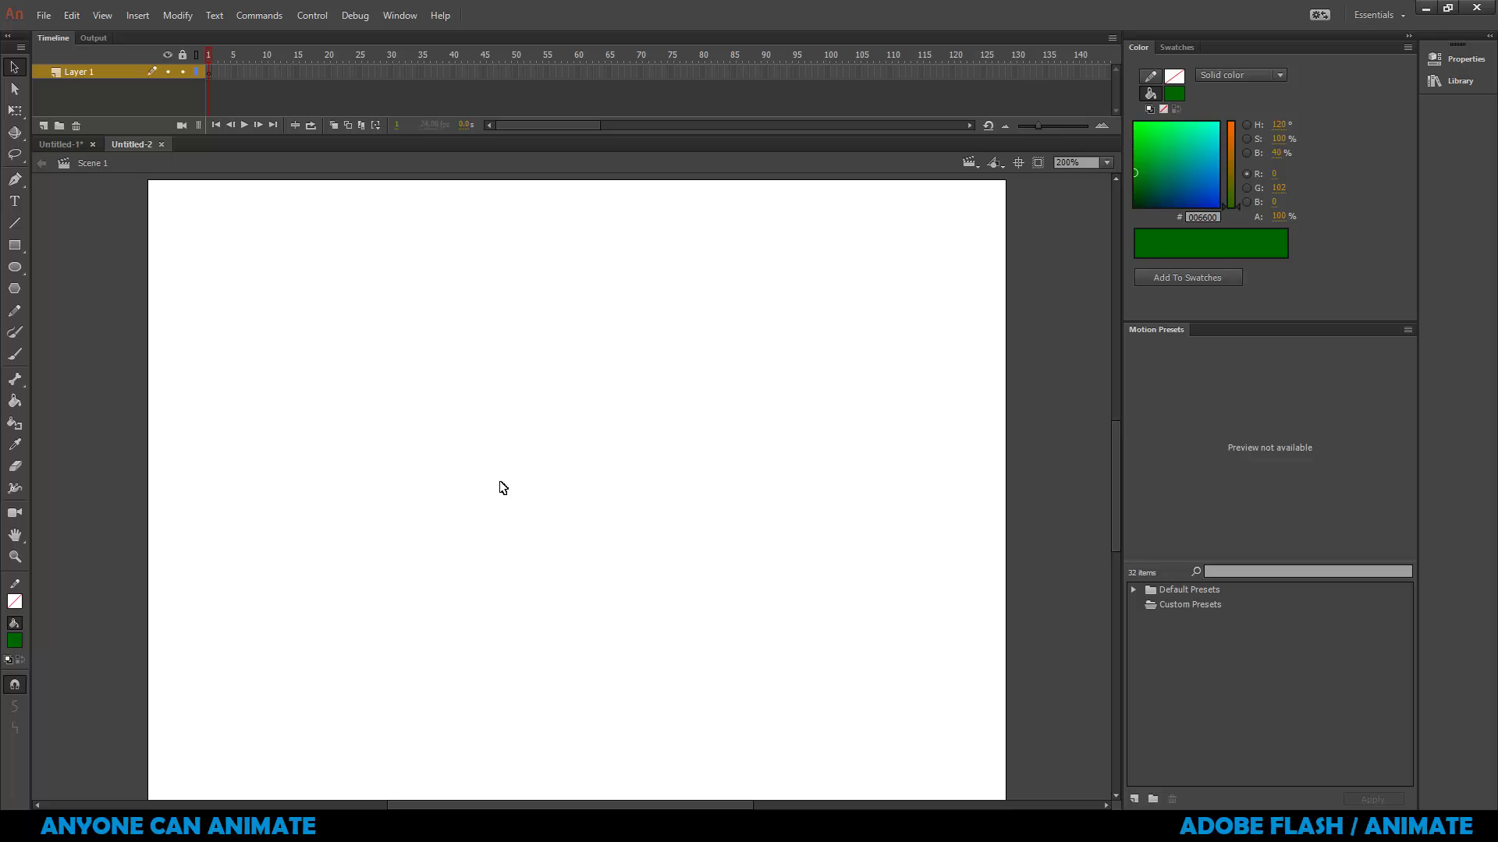
Draw a #990000 dark red circle with no outline near the stage's left side using the Oval Tool.
left_click(15, 266)
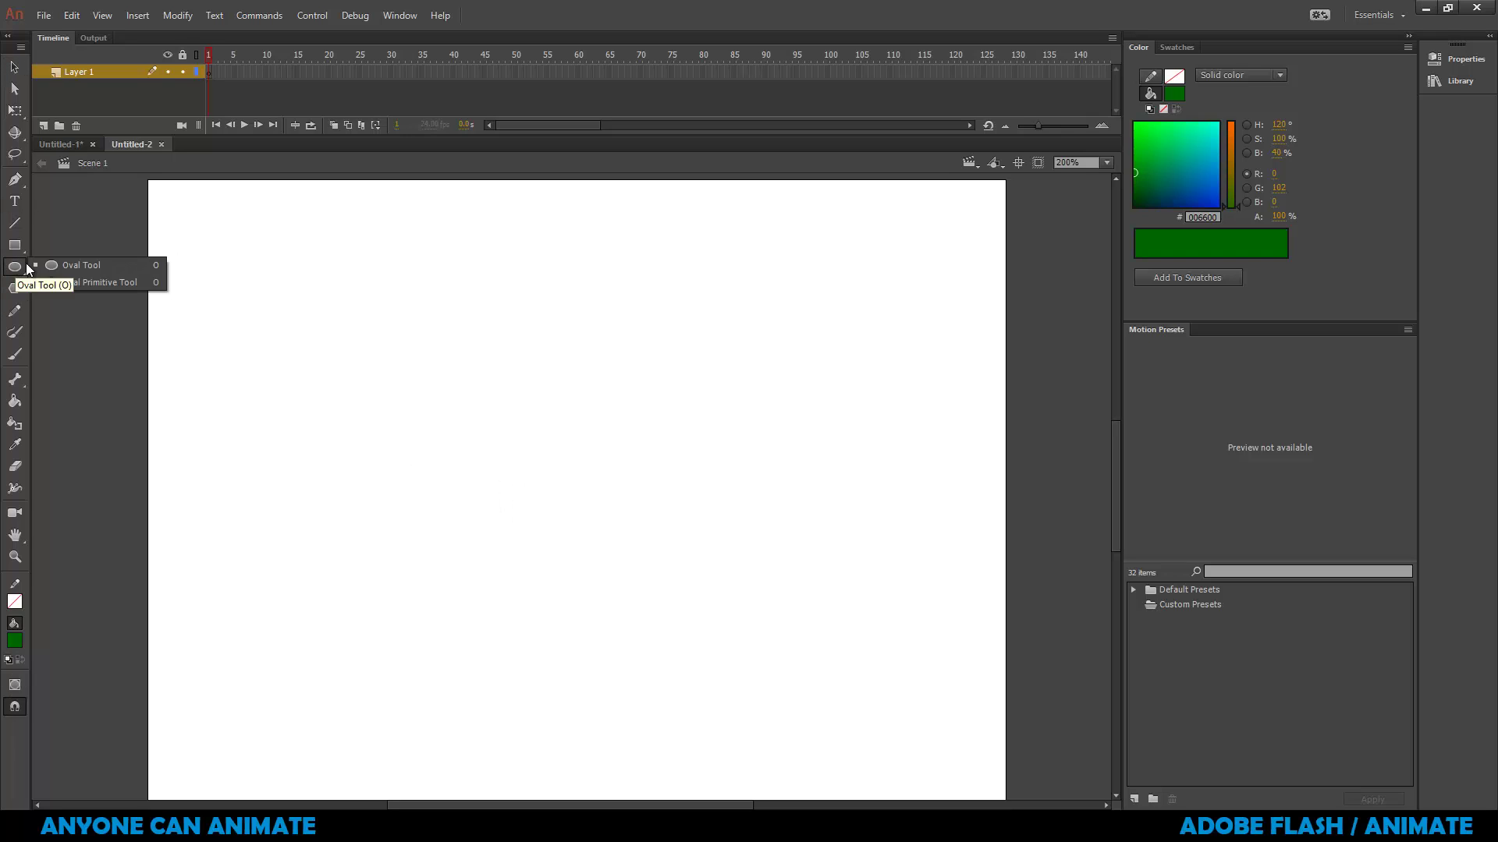
left_click(75, 267)
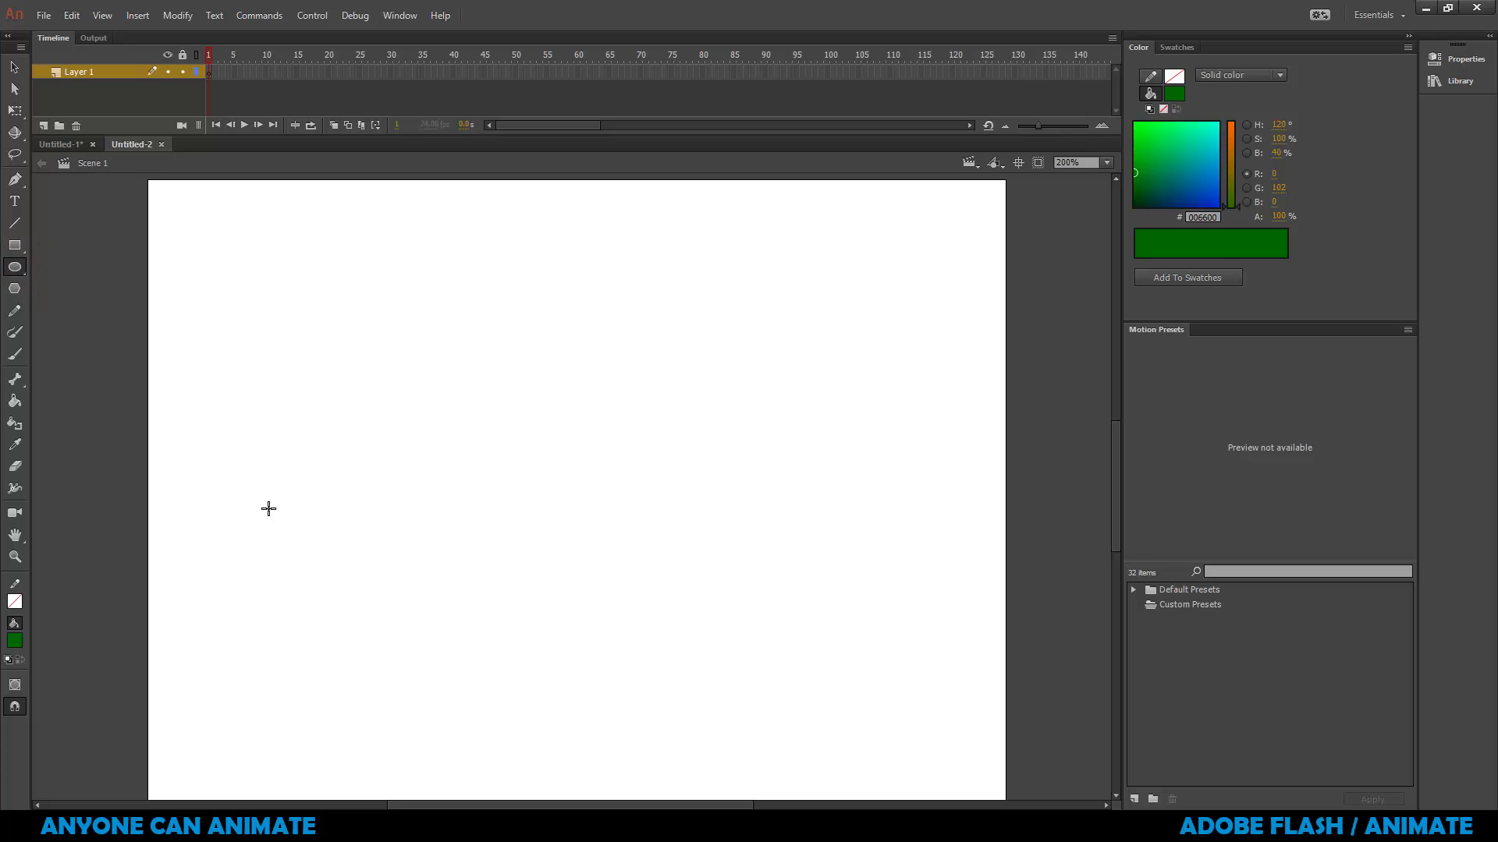
left_click(14, 640)
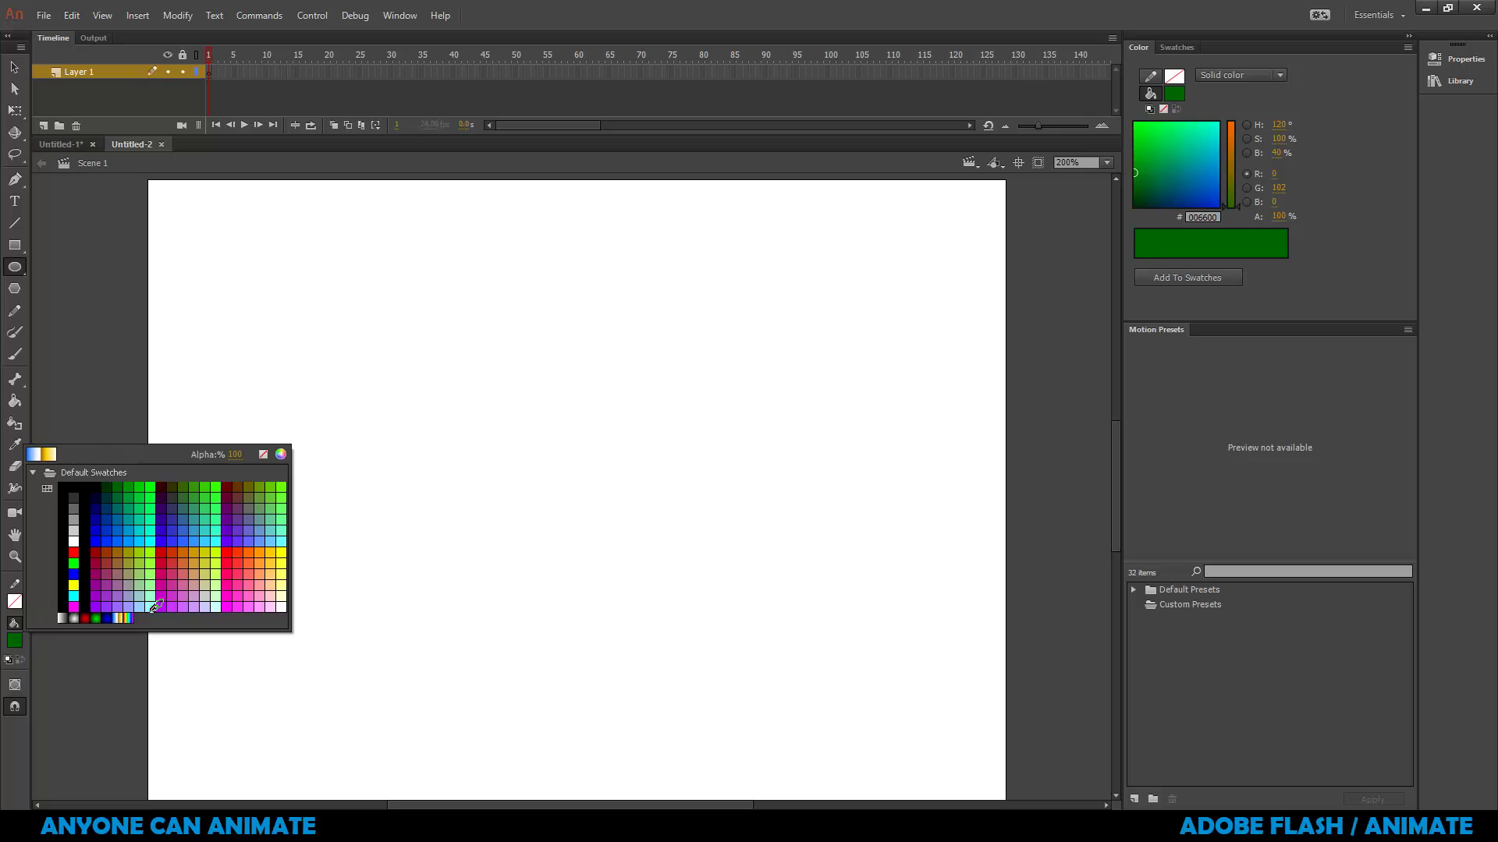
left_click(91, 553)
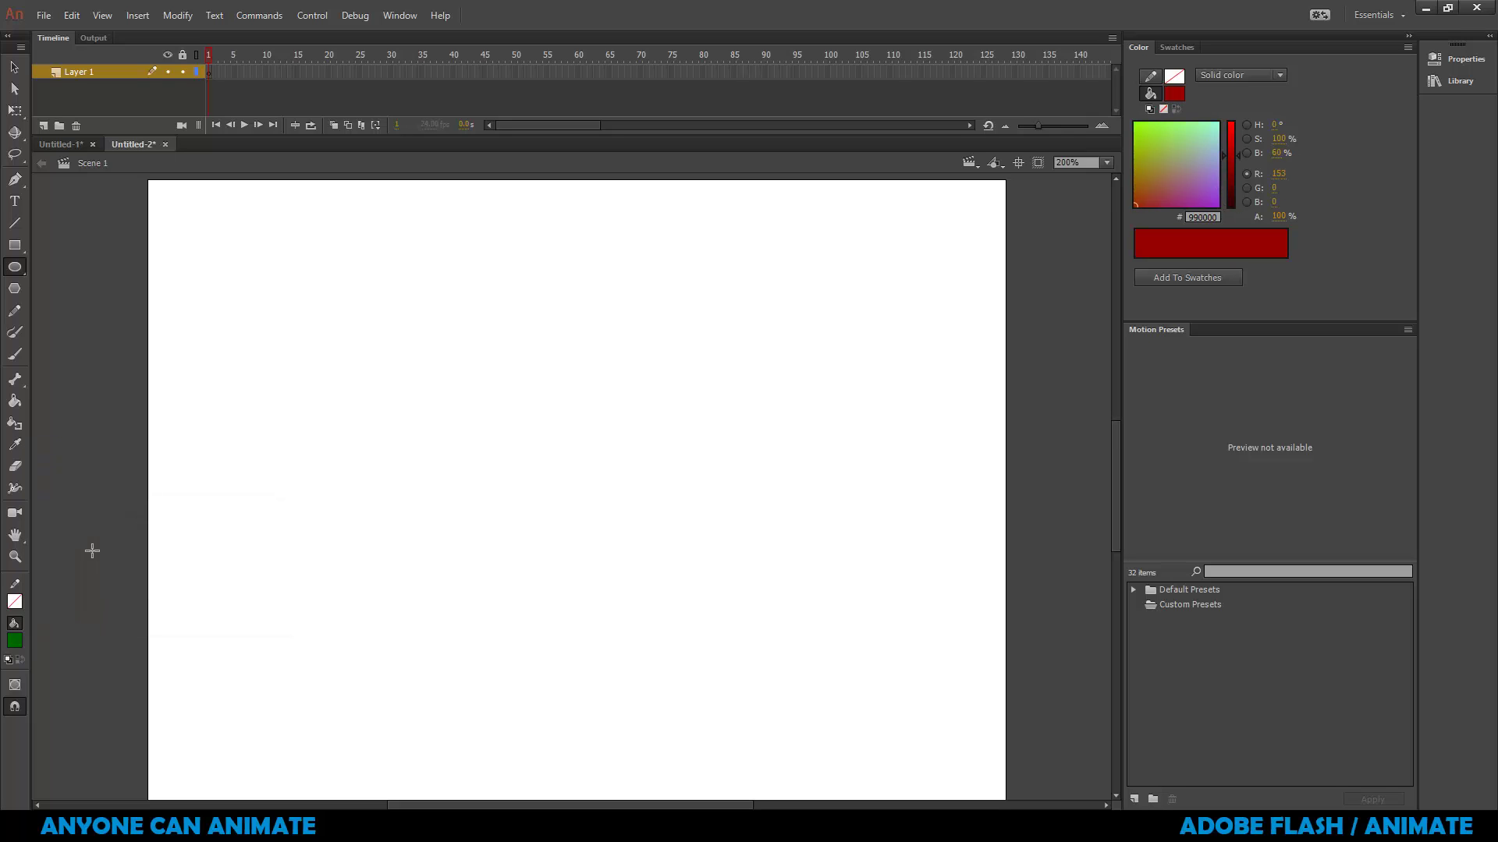
left_click(16, 602)
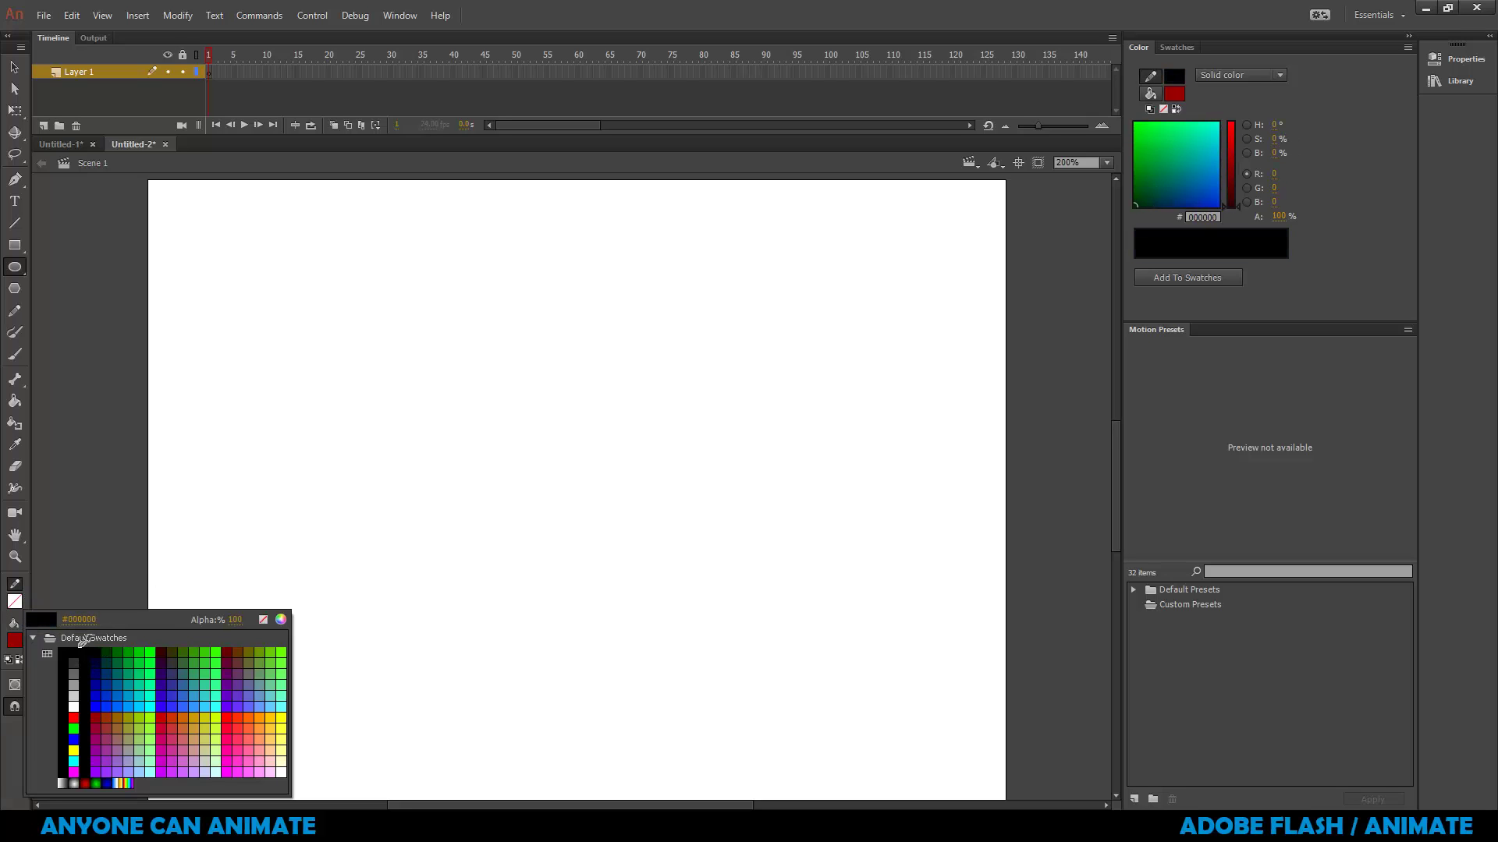
key("Escape")
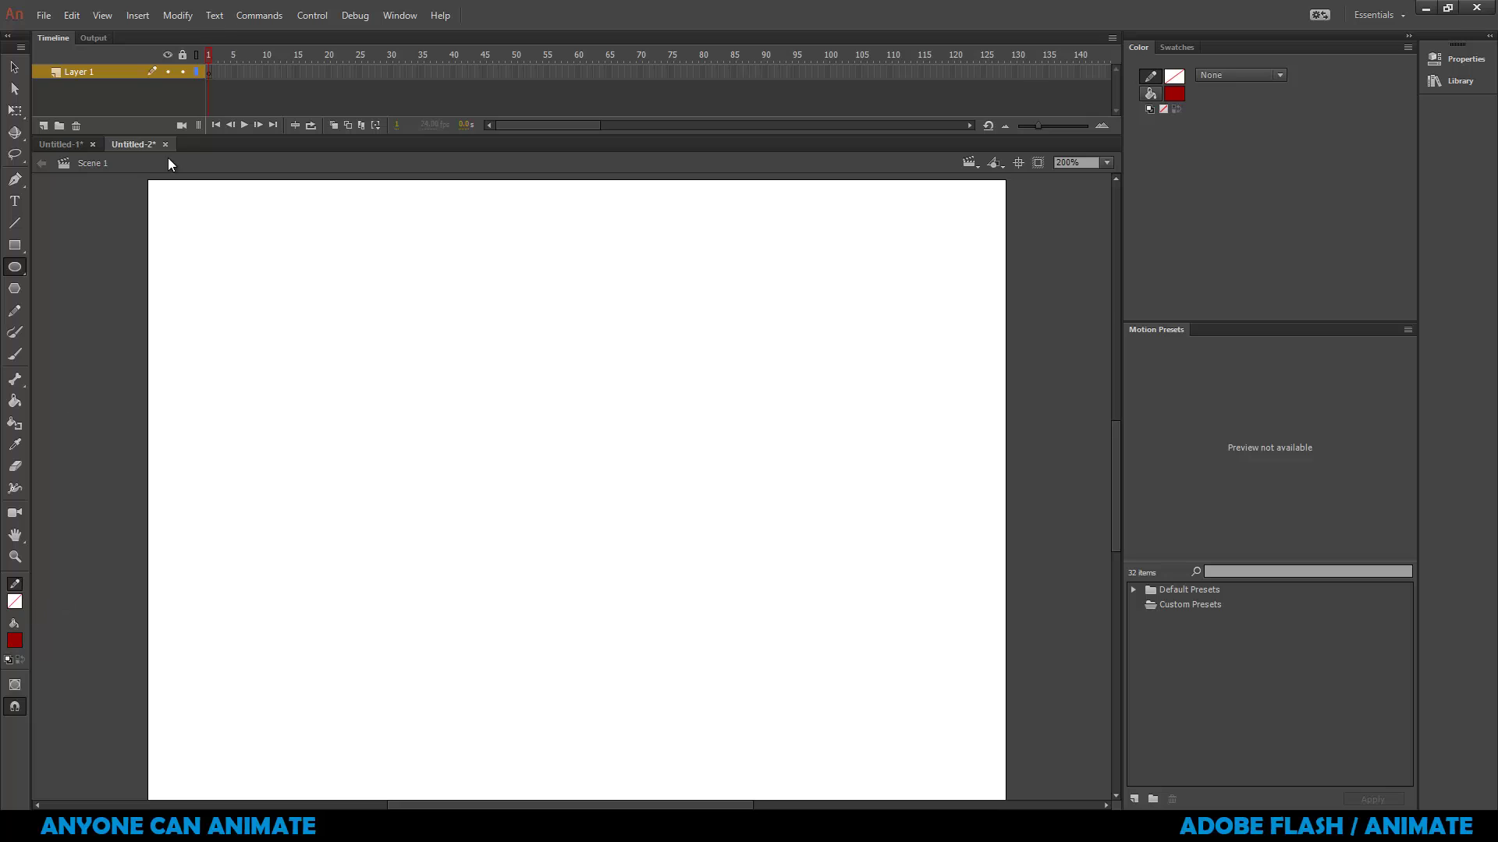
left_click_drag(189, 437, 340, 592)
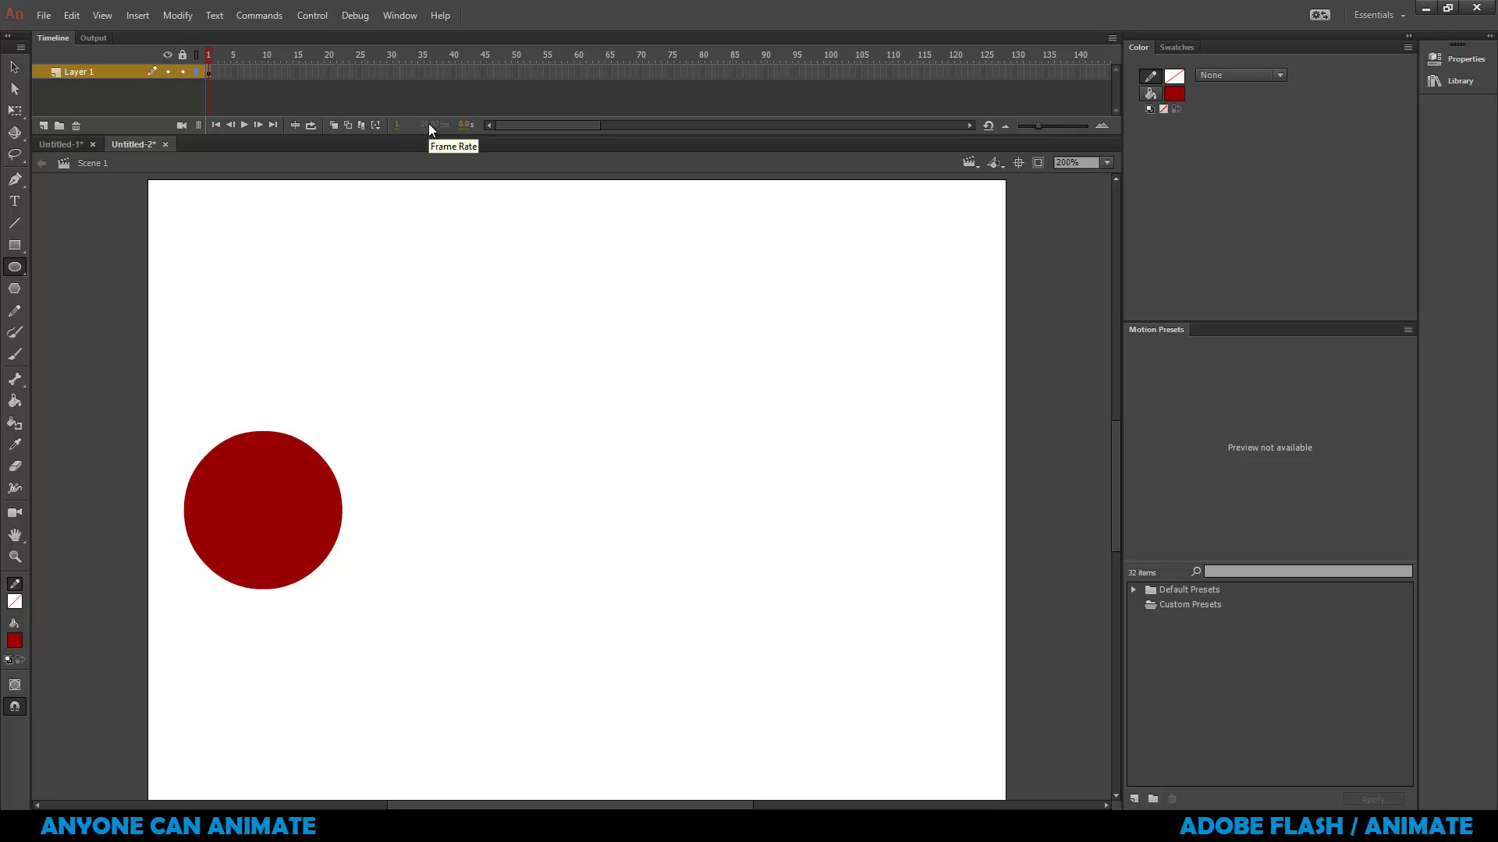
Insert a blank keyframe at frame 24 and compare it with frame 1's circle.
right_click(354, 73)
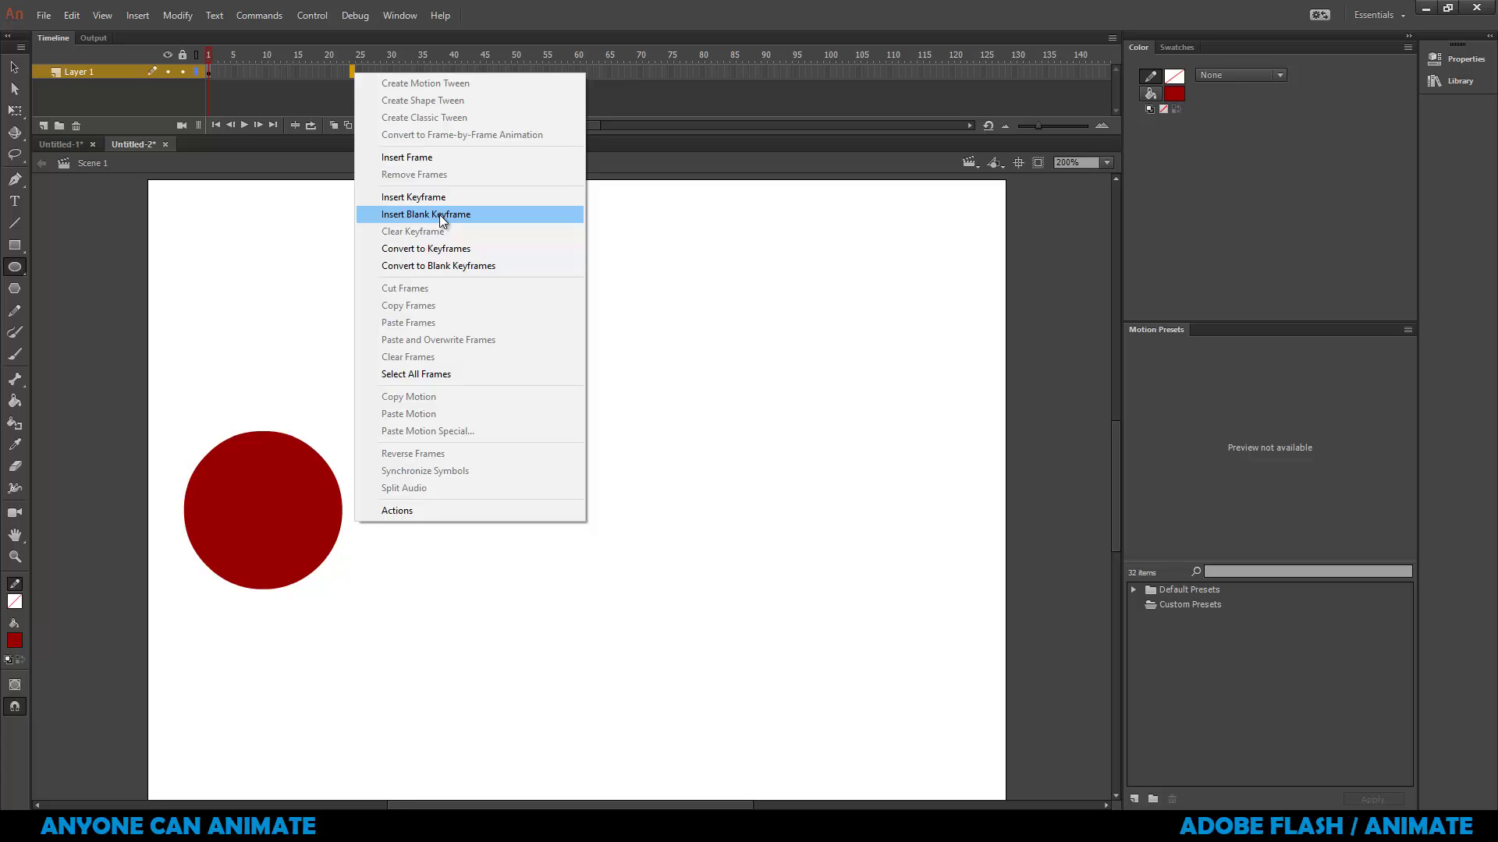
left_click(439, 215)
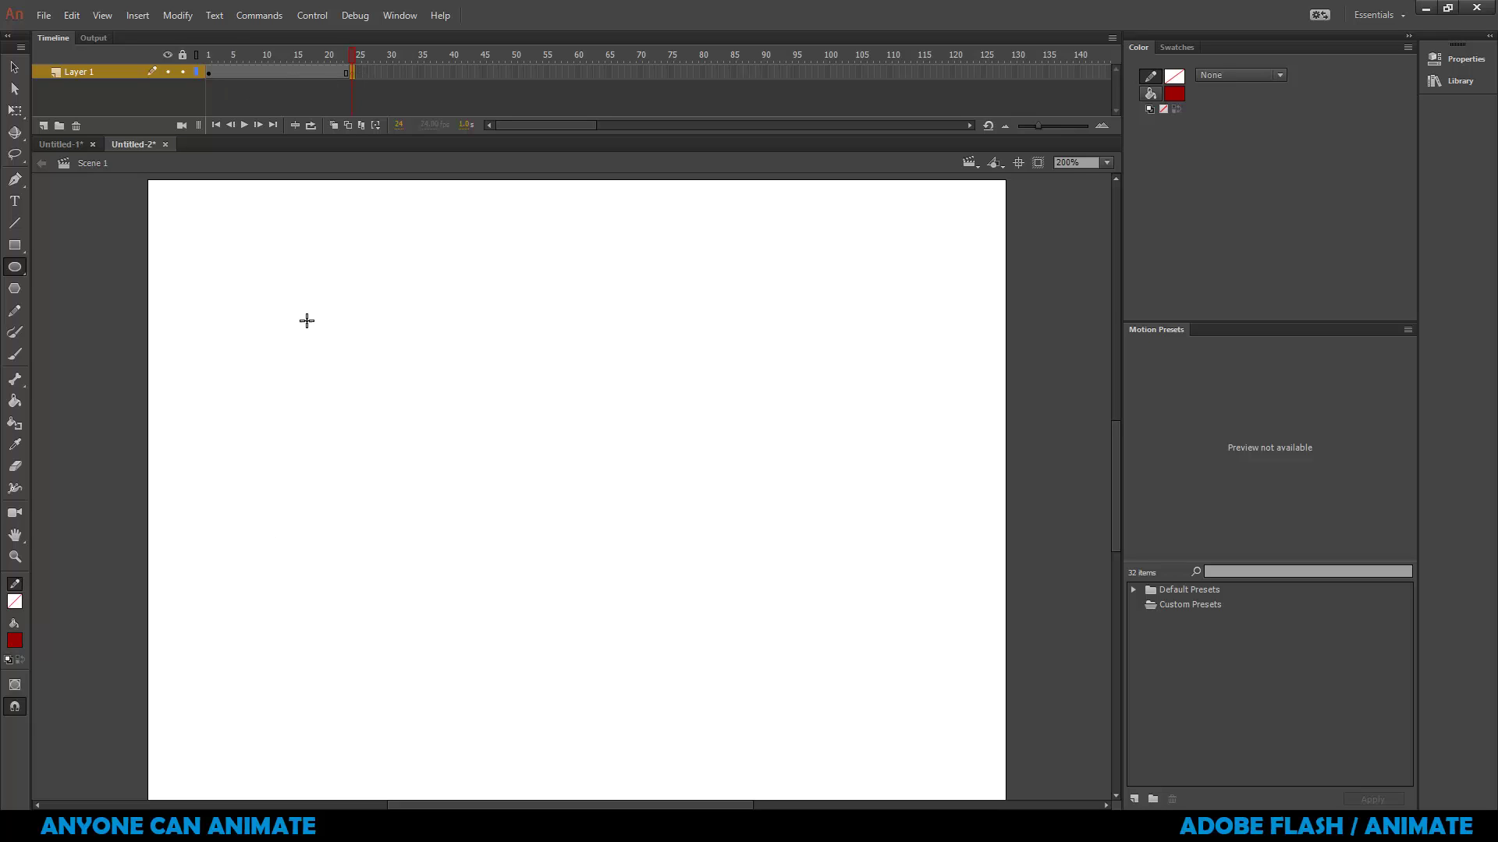
left_click(209, 58)
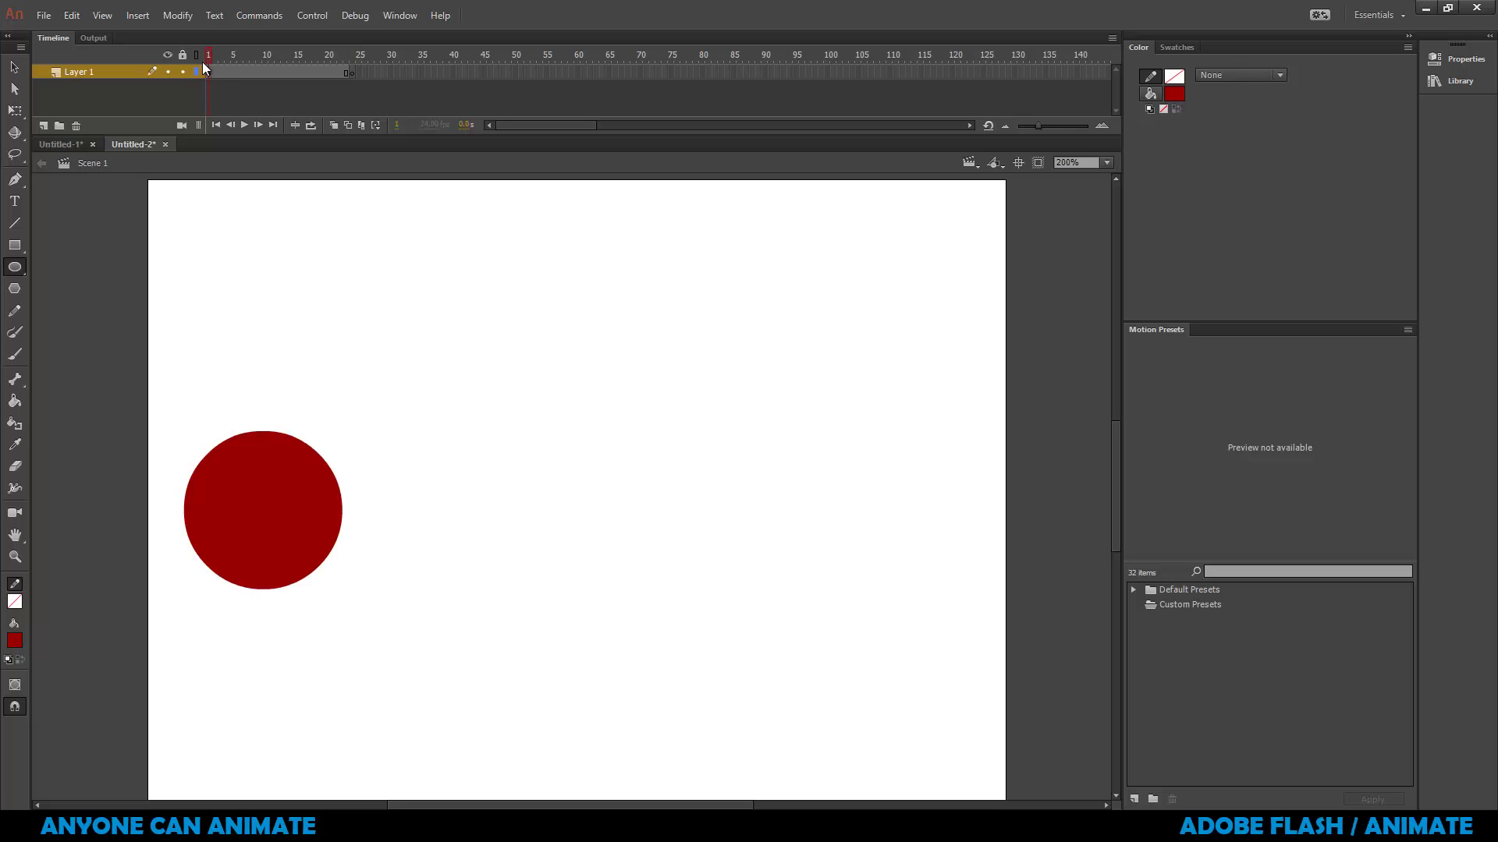
left_click(353, 57)
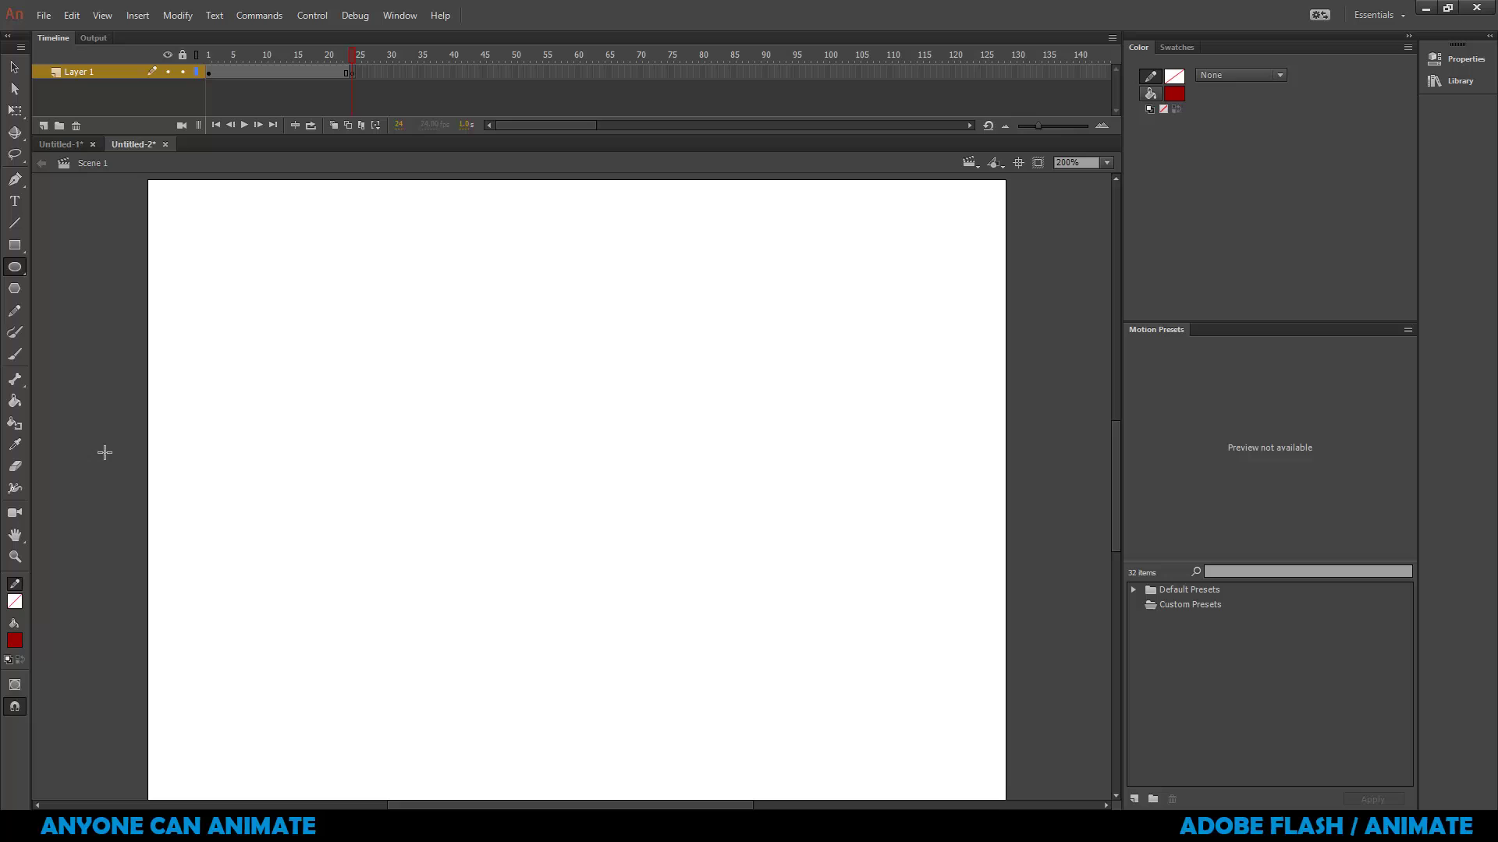
Draw a #003300 dark green rectangle right of centre on the frame-24 keyframe.
left_click(15, 641)
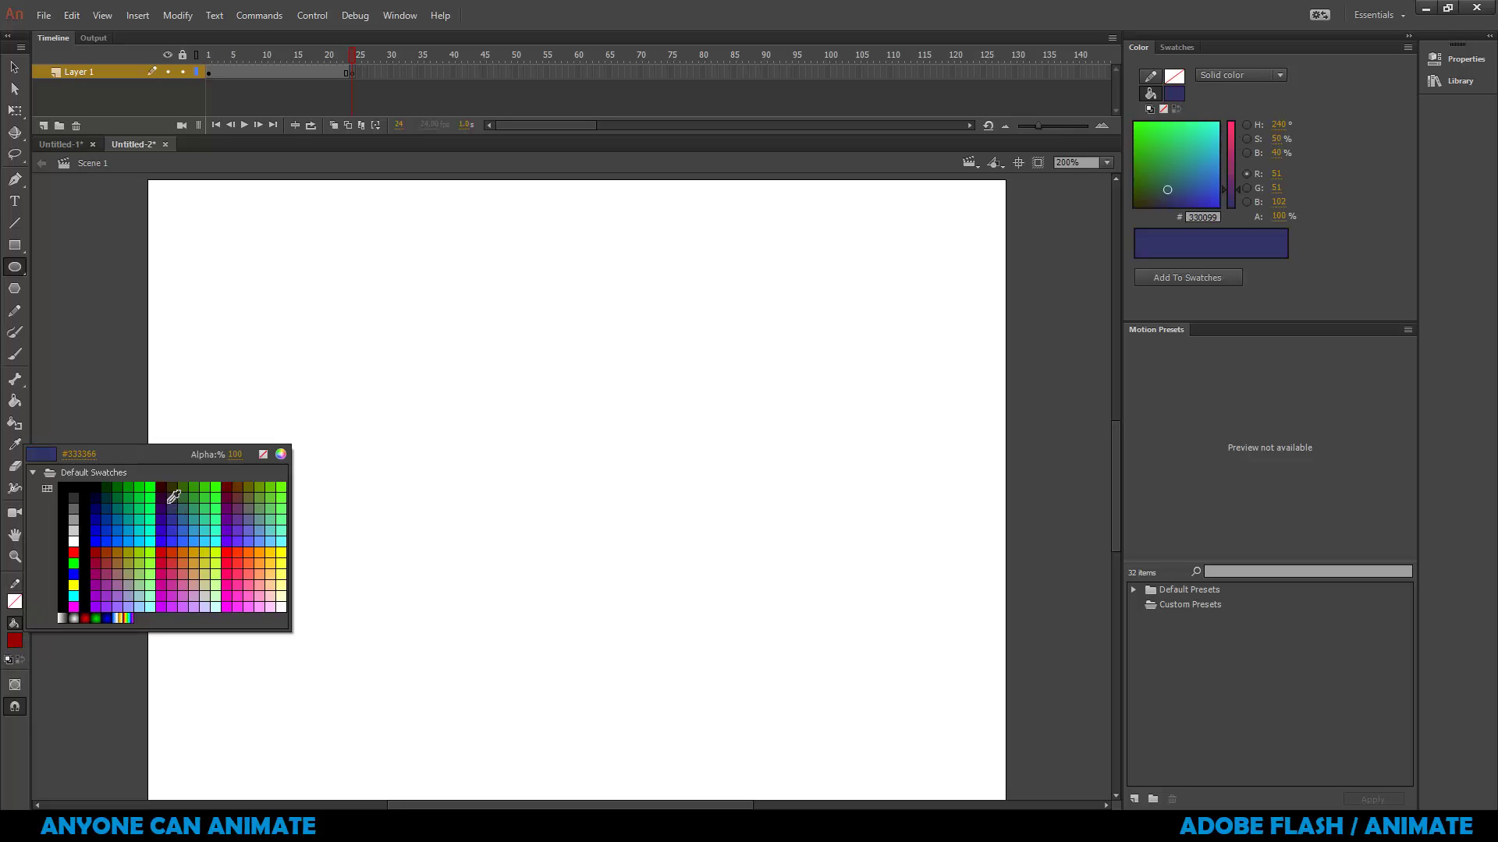
left_click(111, 483)
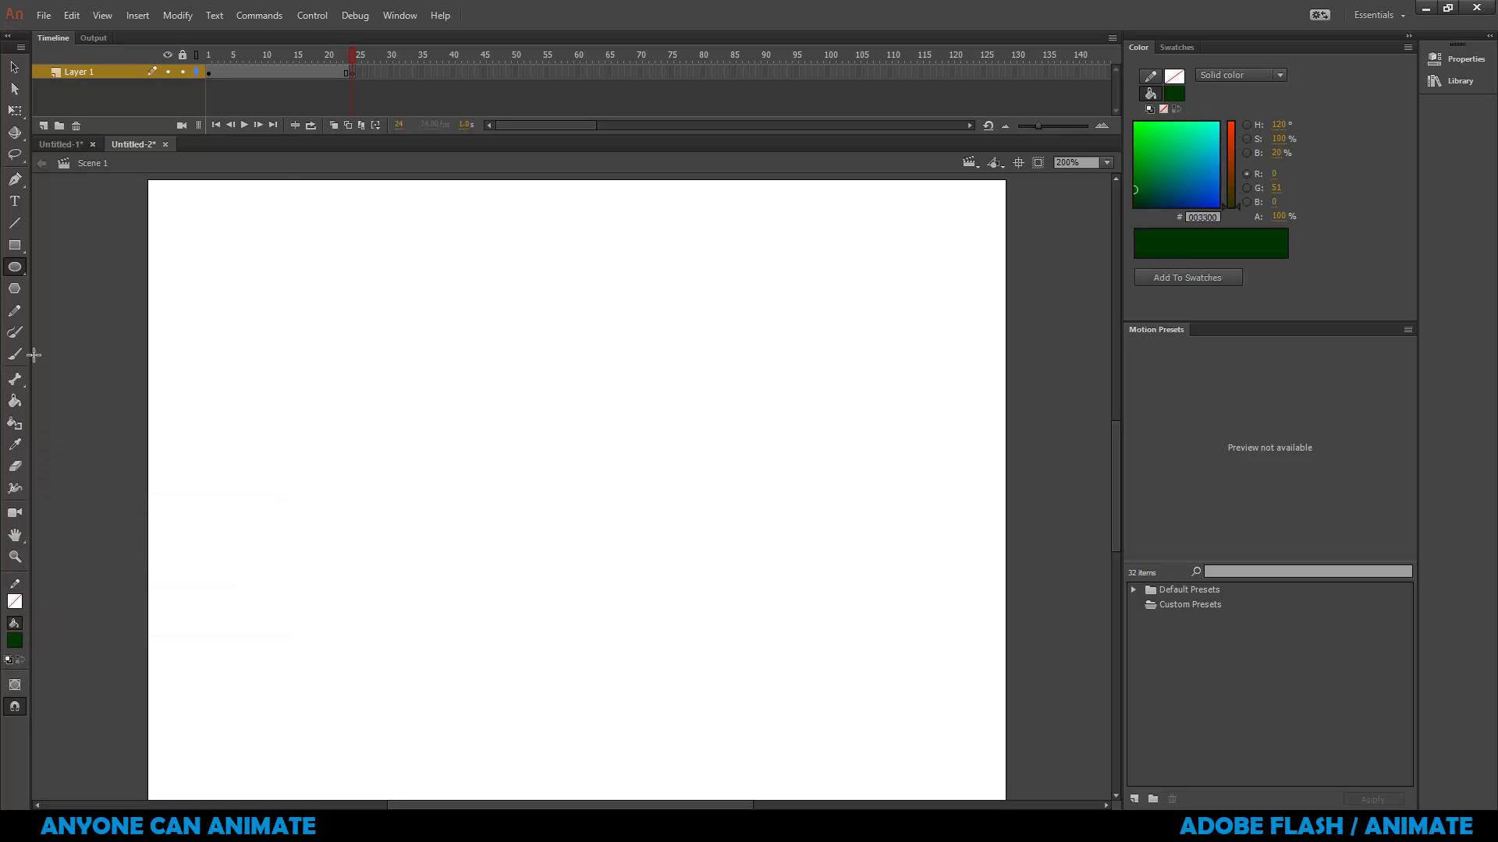
left_click(14, 245)
left_click_drag(668, 411, 895, 579)
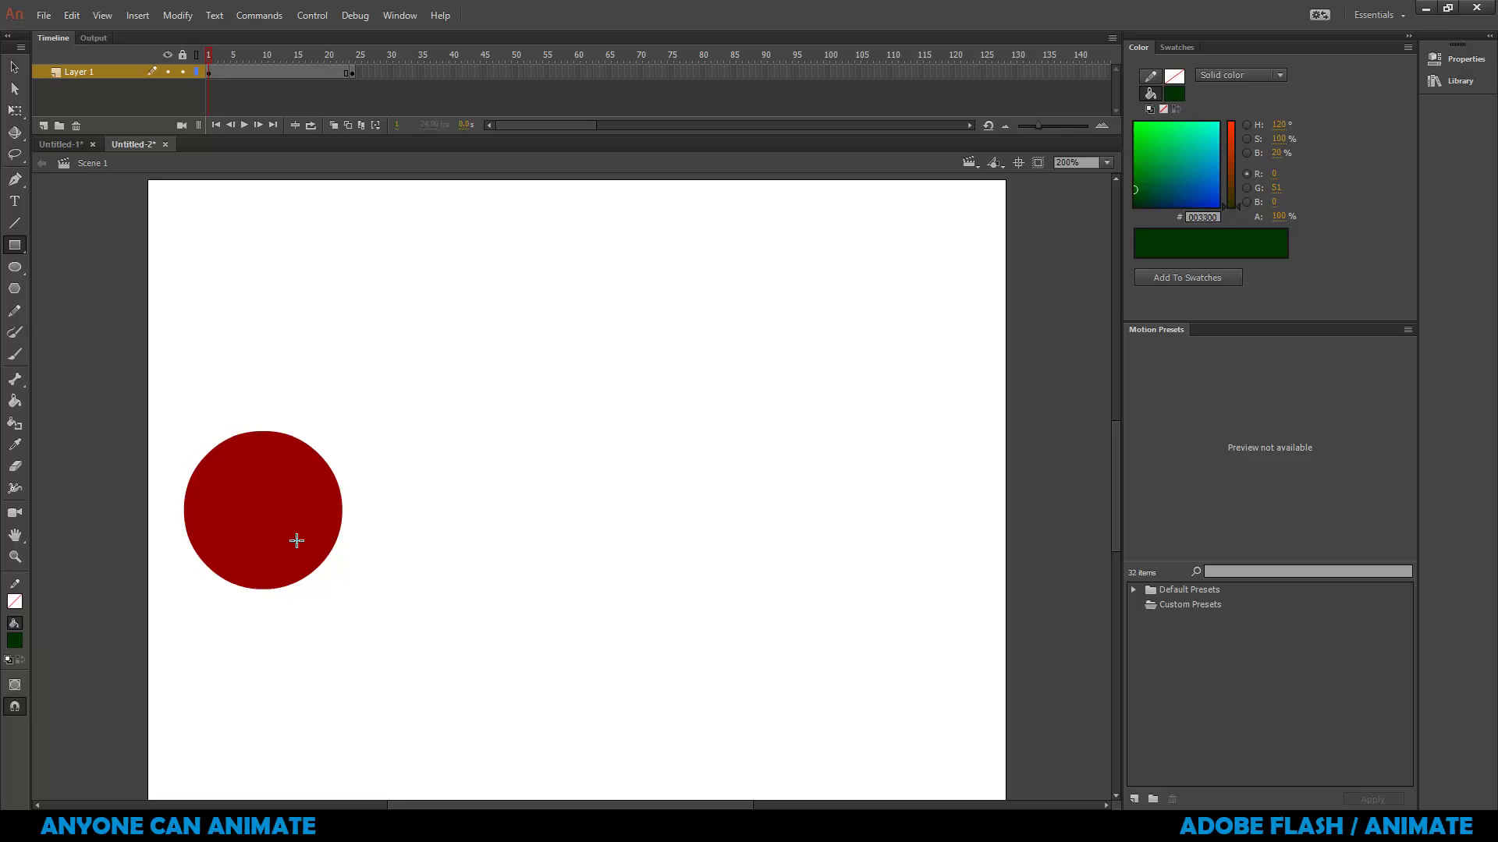
left_click(352, 55)
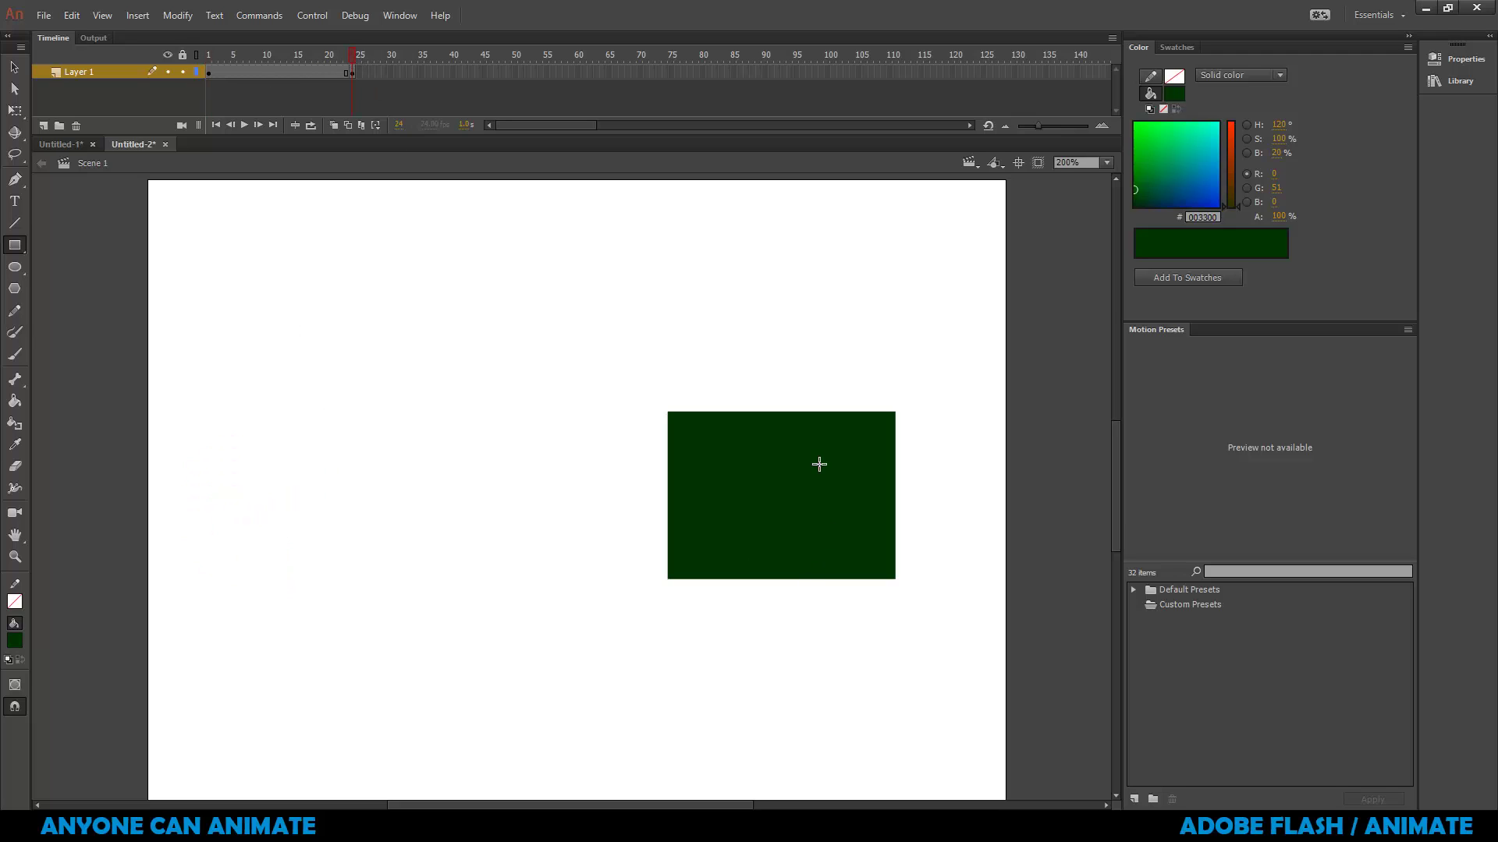
Create a shape tween across frames 1–24 and scrub to preview the circle-to-rectangle morph.
right_click(275, 73)
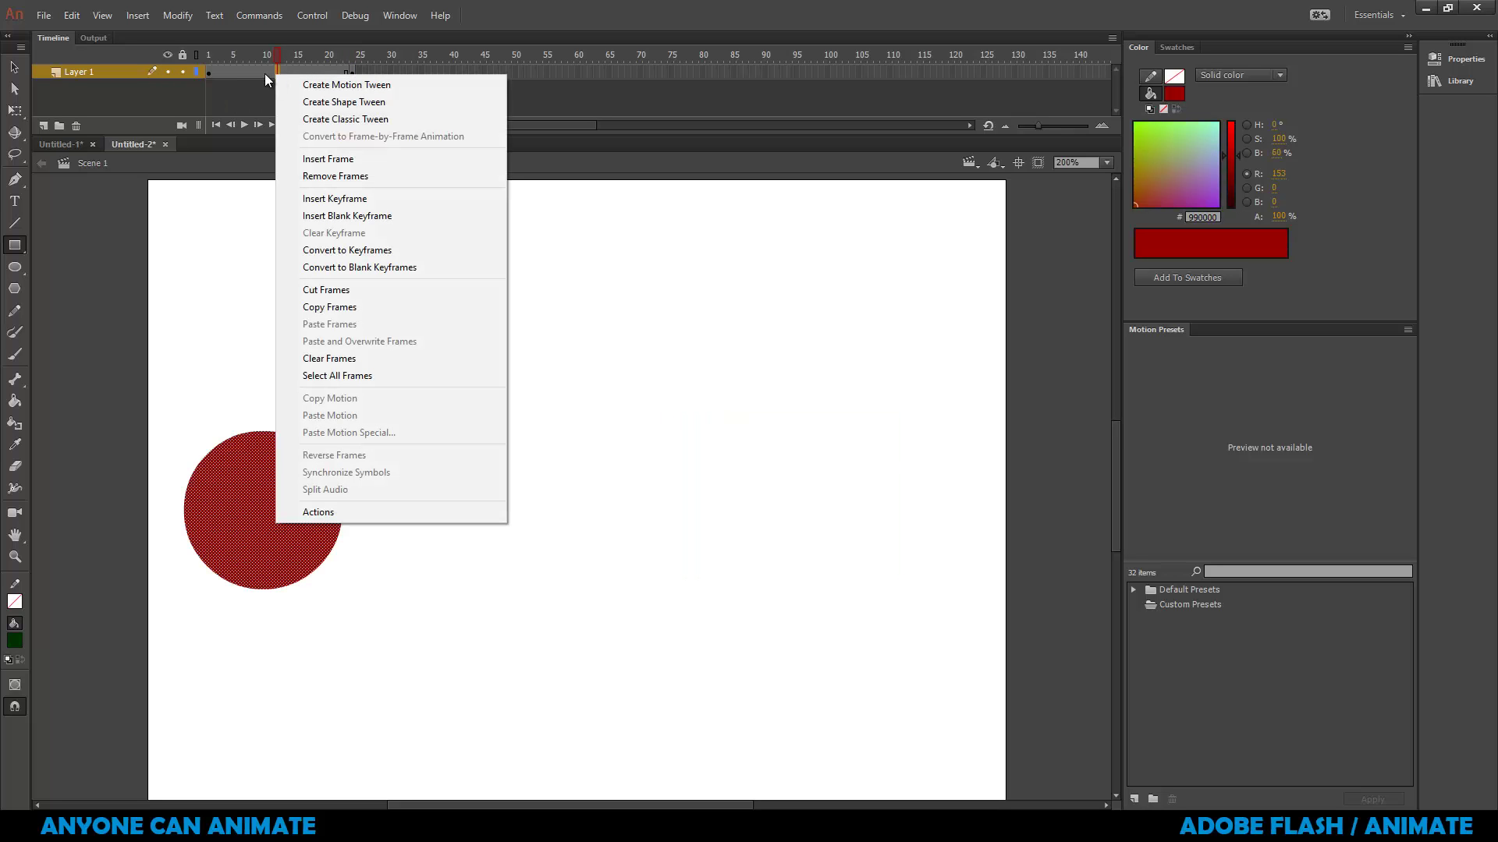
left_click(314, 108)
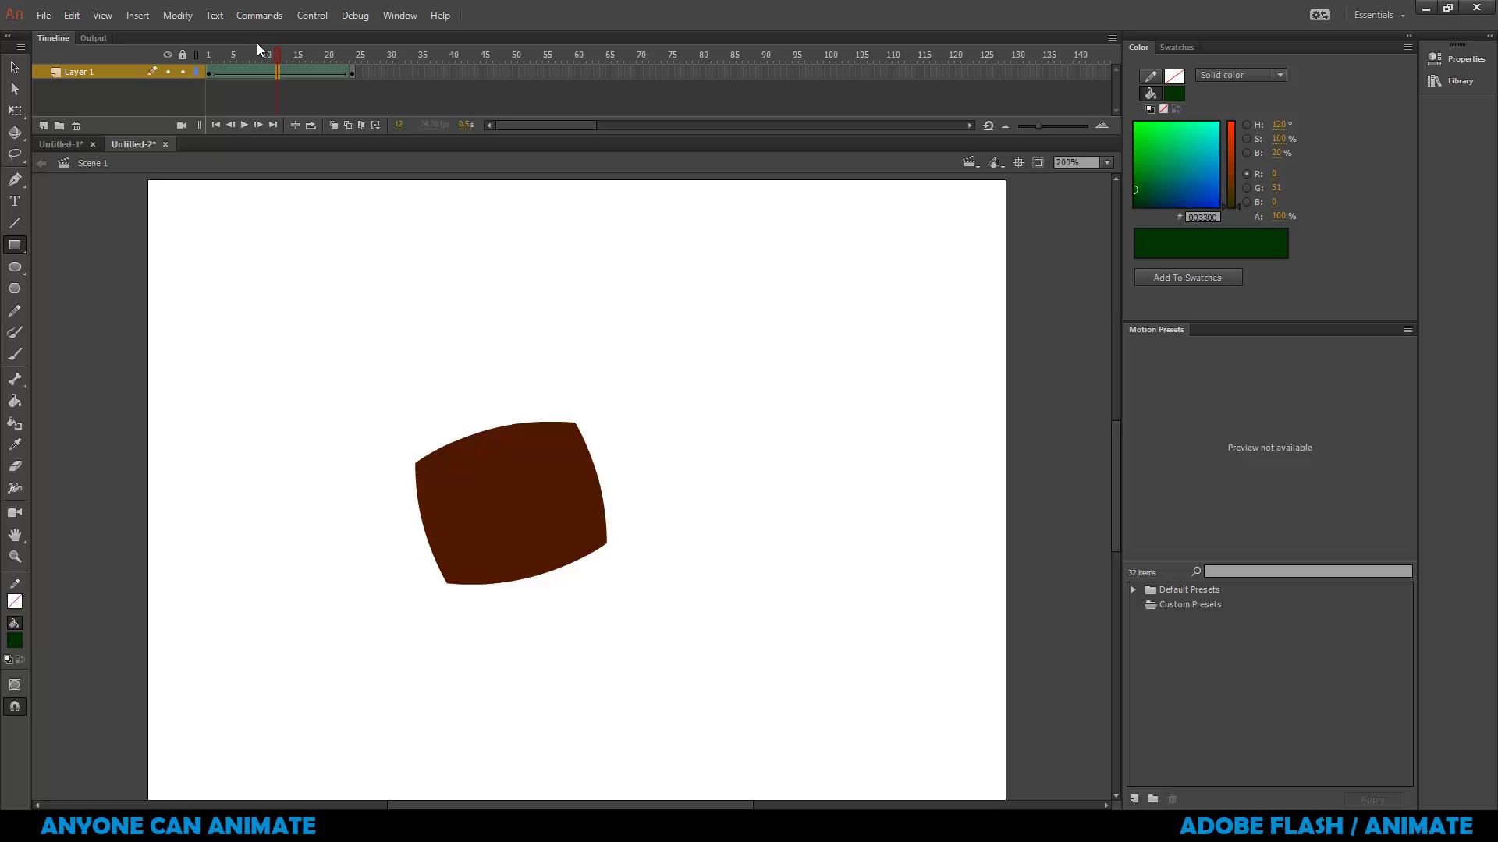
left_click_drag(277, 54, 353, 55)
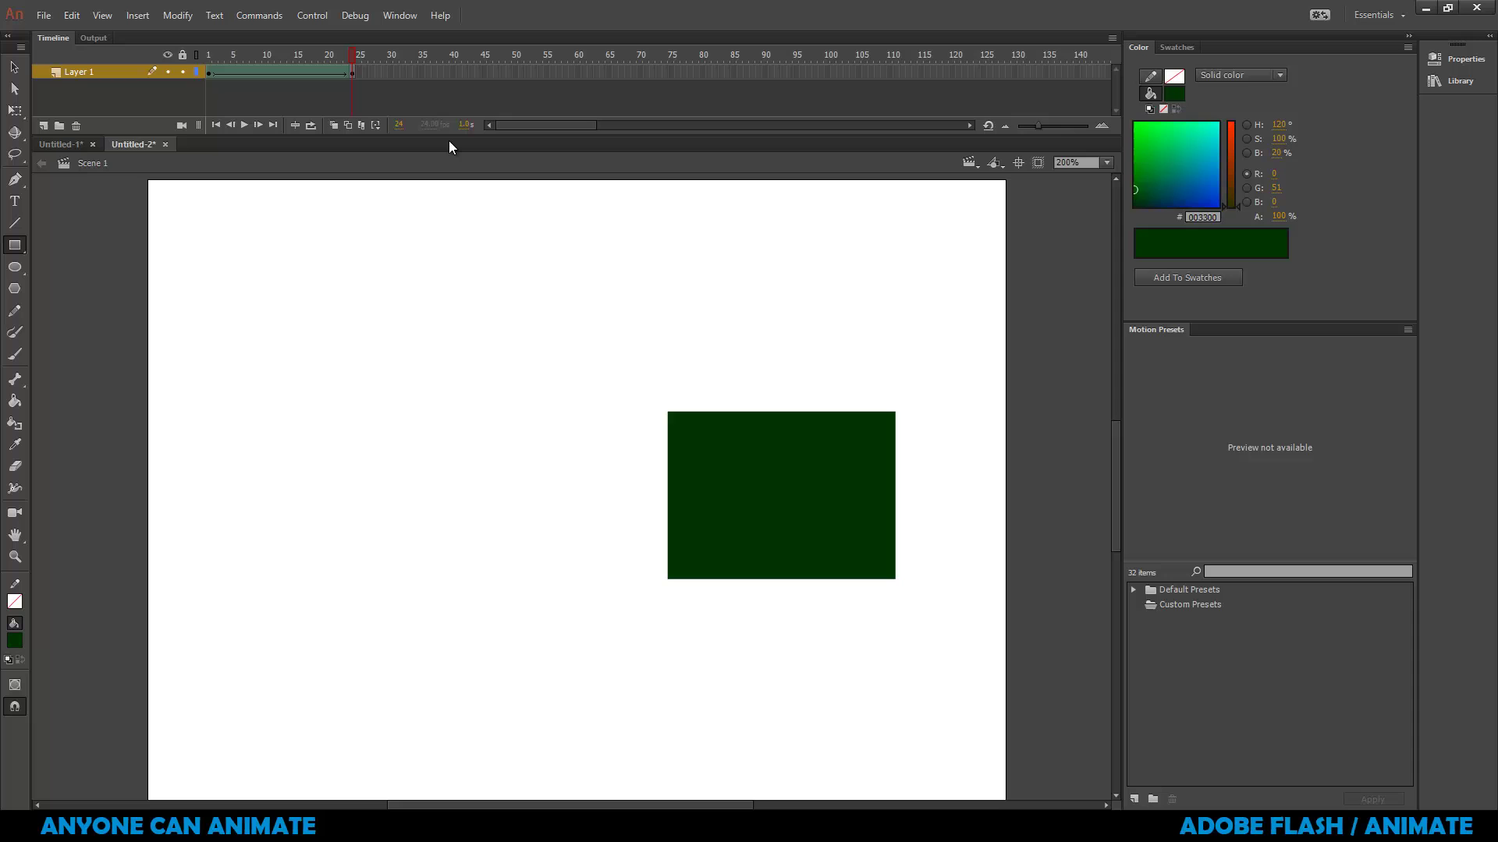
key("ctrl+Return")
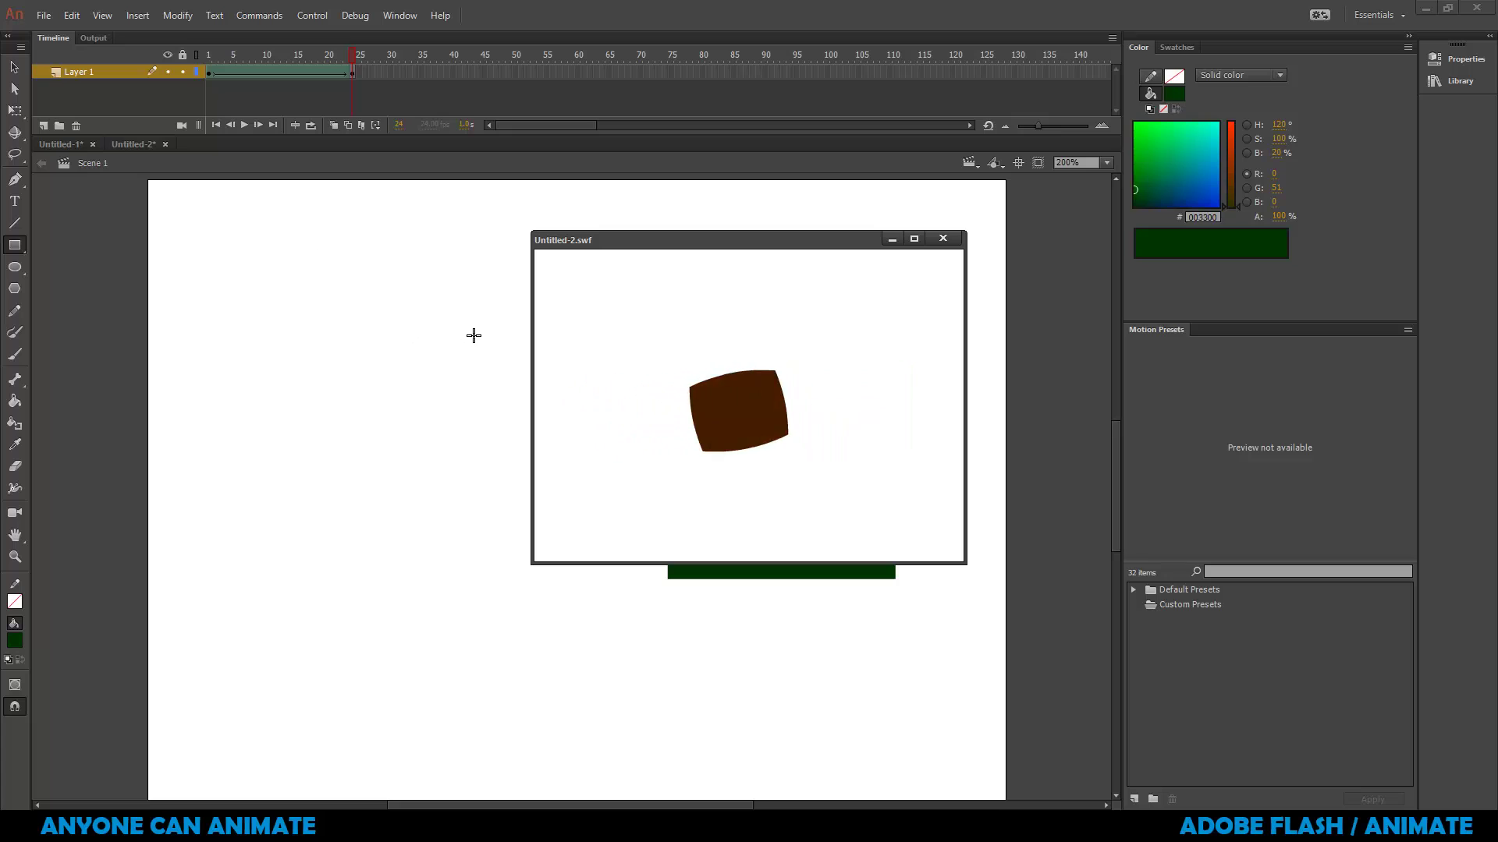
left_click(939, 240)
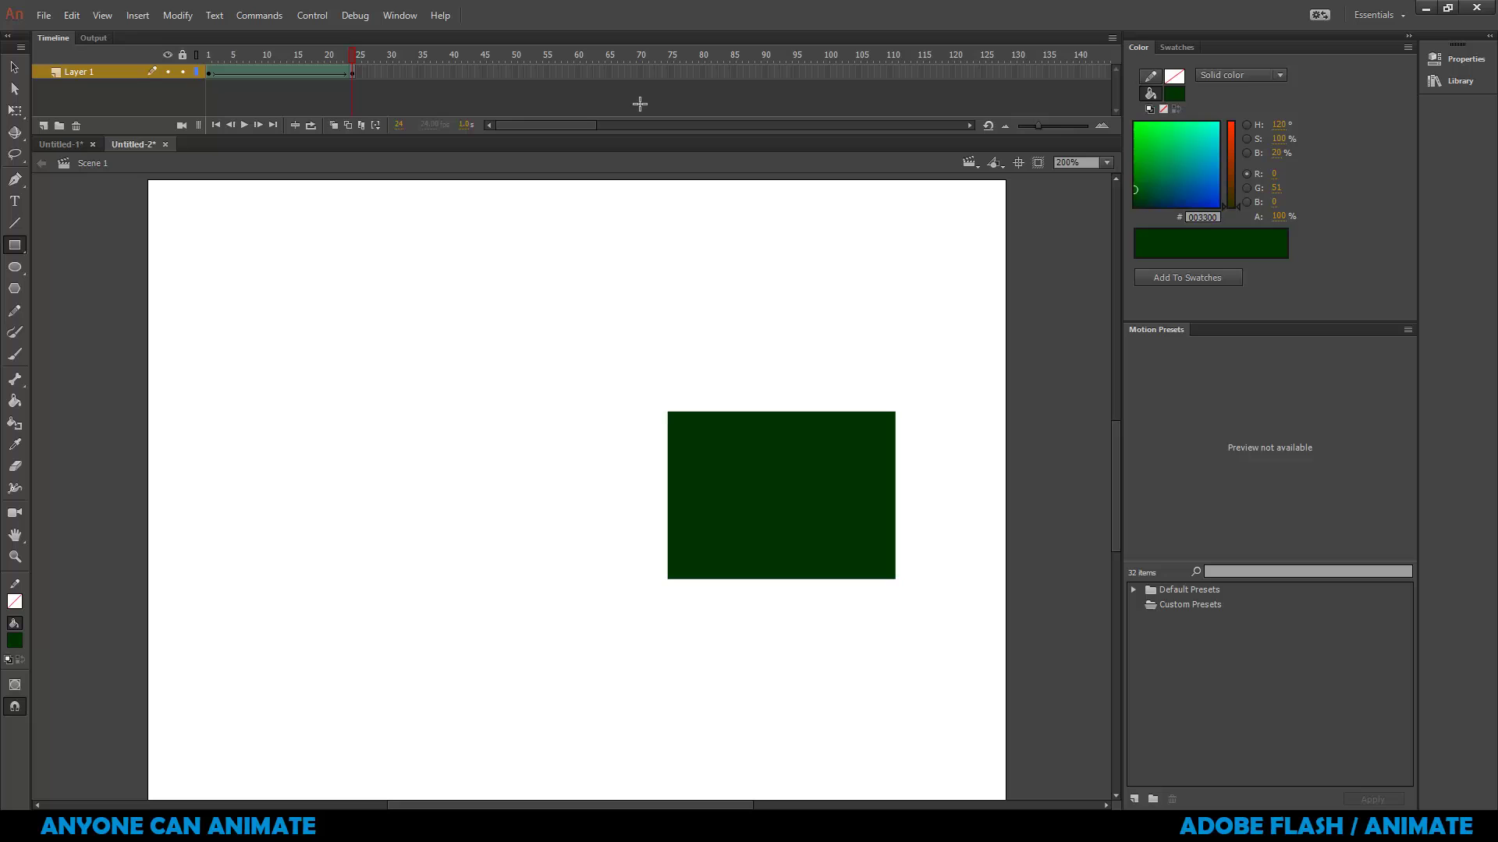
Create another new blank document, Untitled-3.
left_click(43, 17)
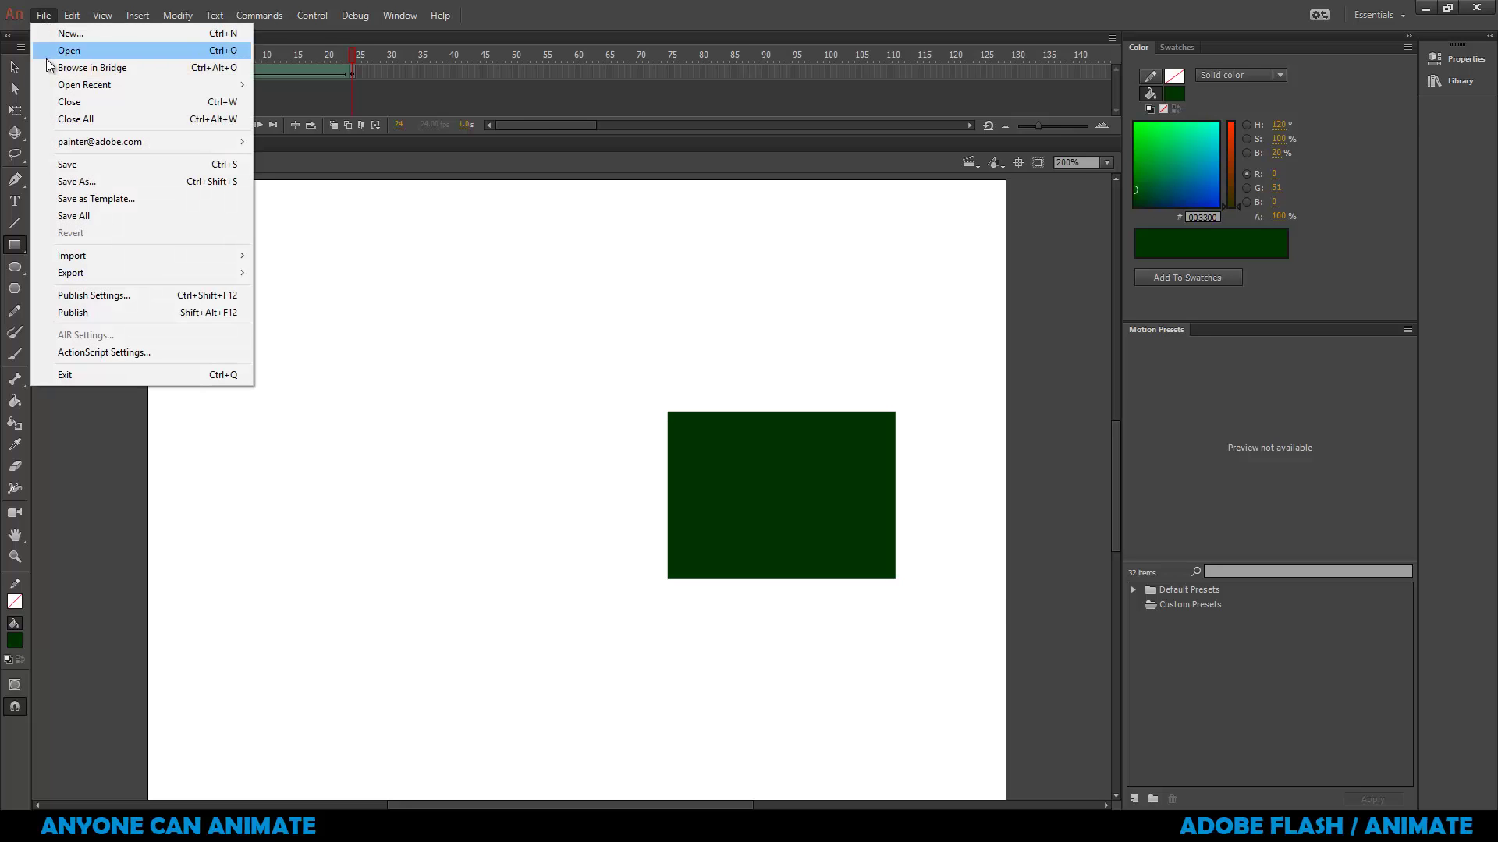
left_click(48, 31)
left_click(976, 582)
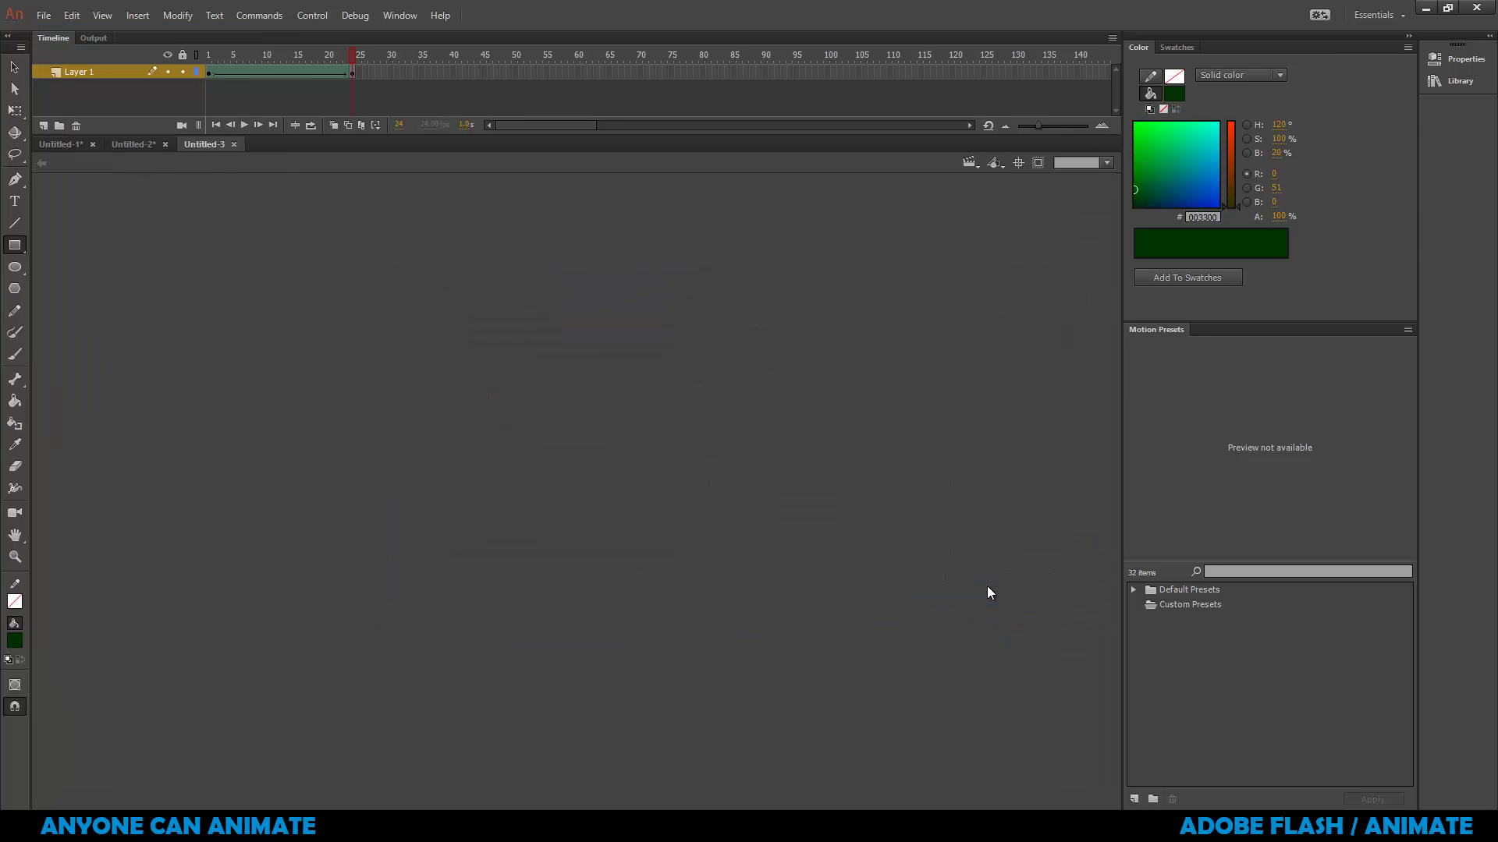
Set the PolyStar tool's options to draw a six-sided polygon.
left_click(15, 290)
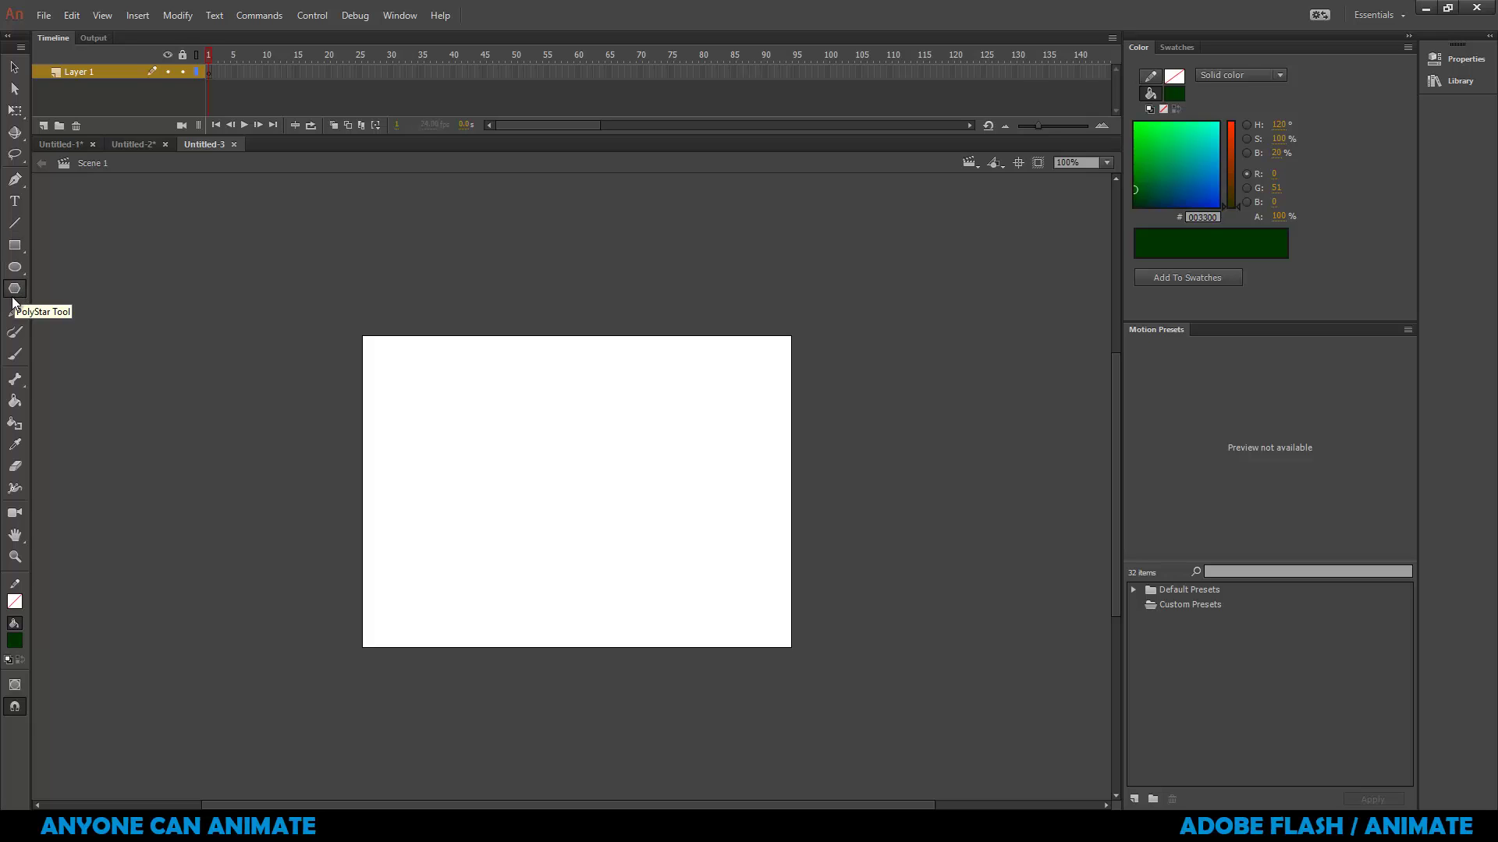
left_click(1464, 61)
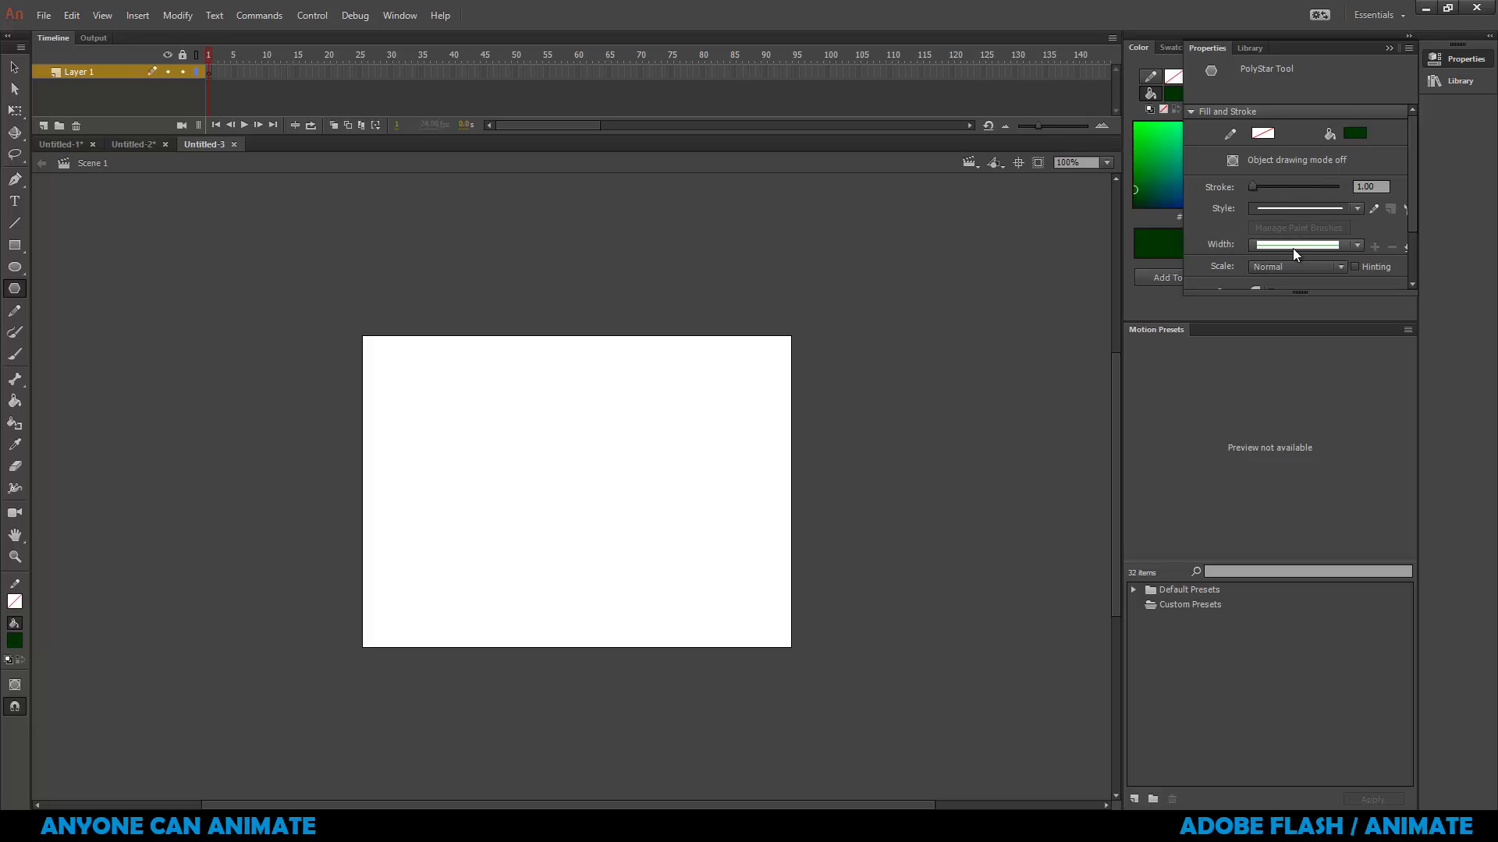
left_click_drag(1285, 319, 1291, 532)
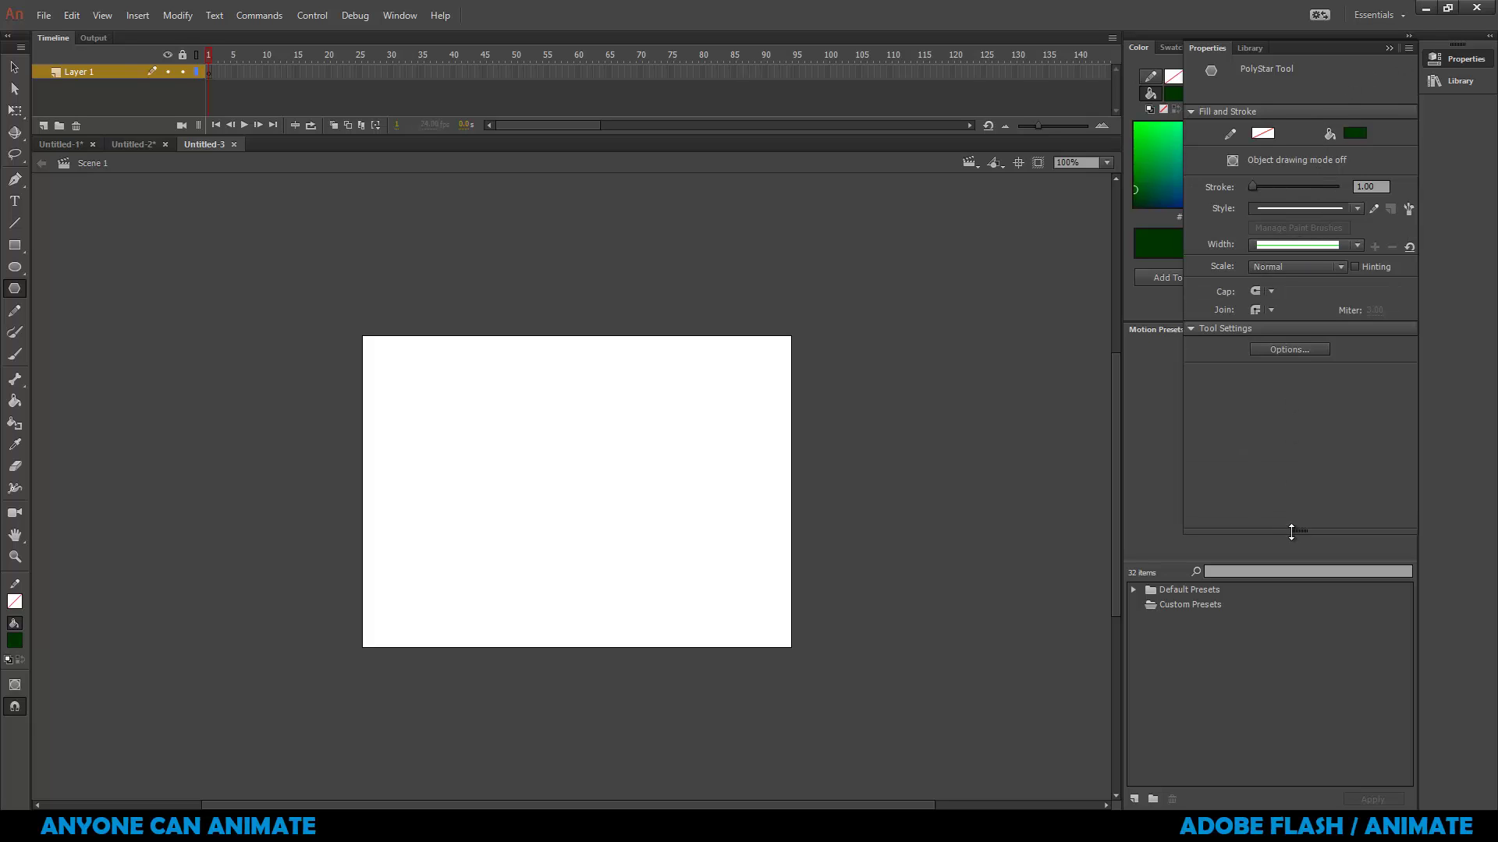
left_click(1293, 349)
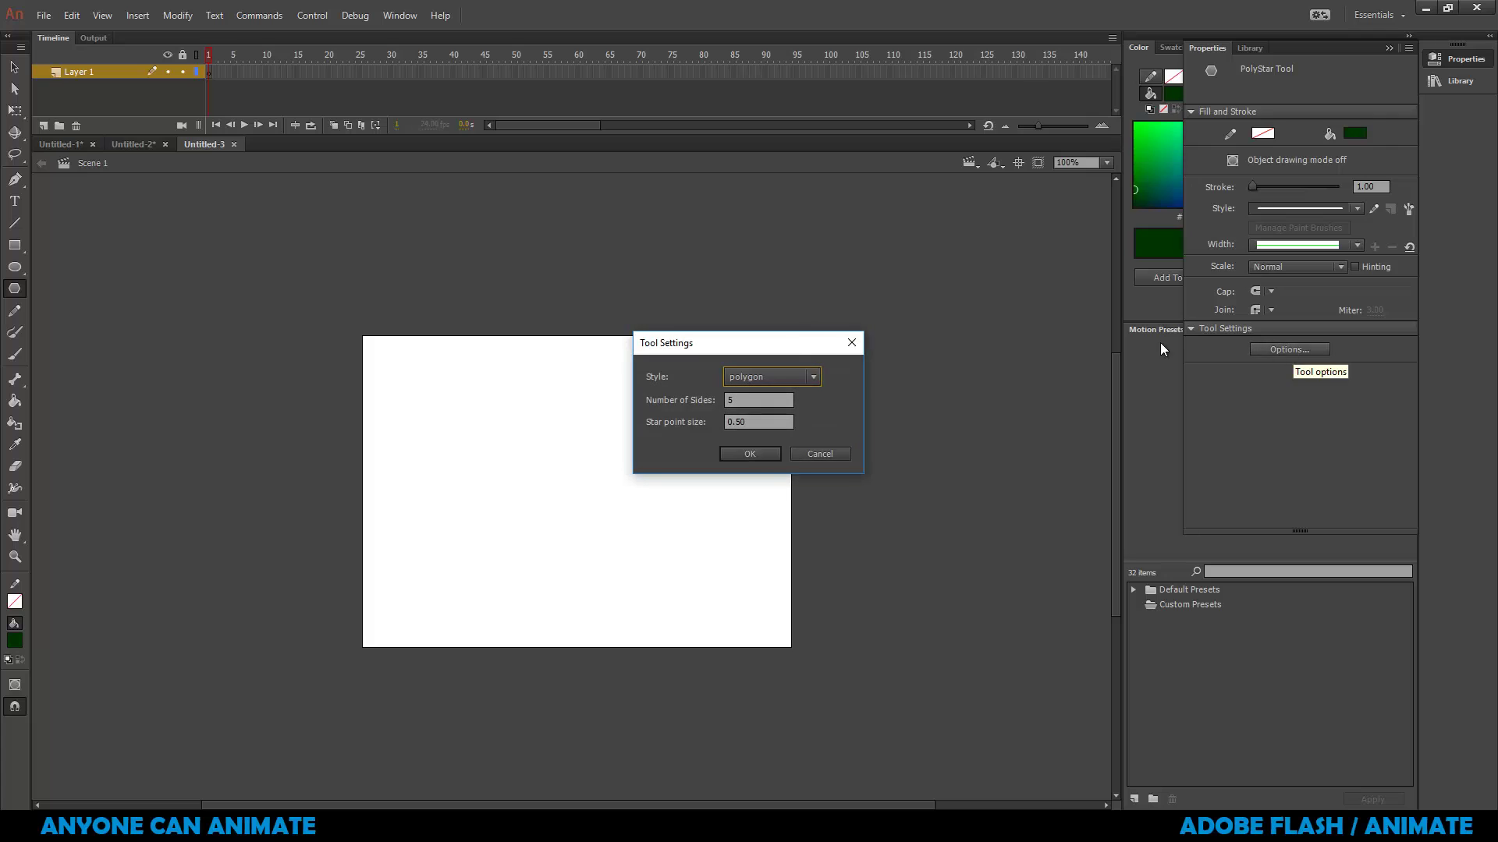
left_click_drag(785, 340, 907, 226)
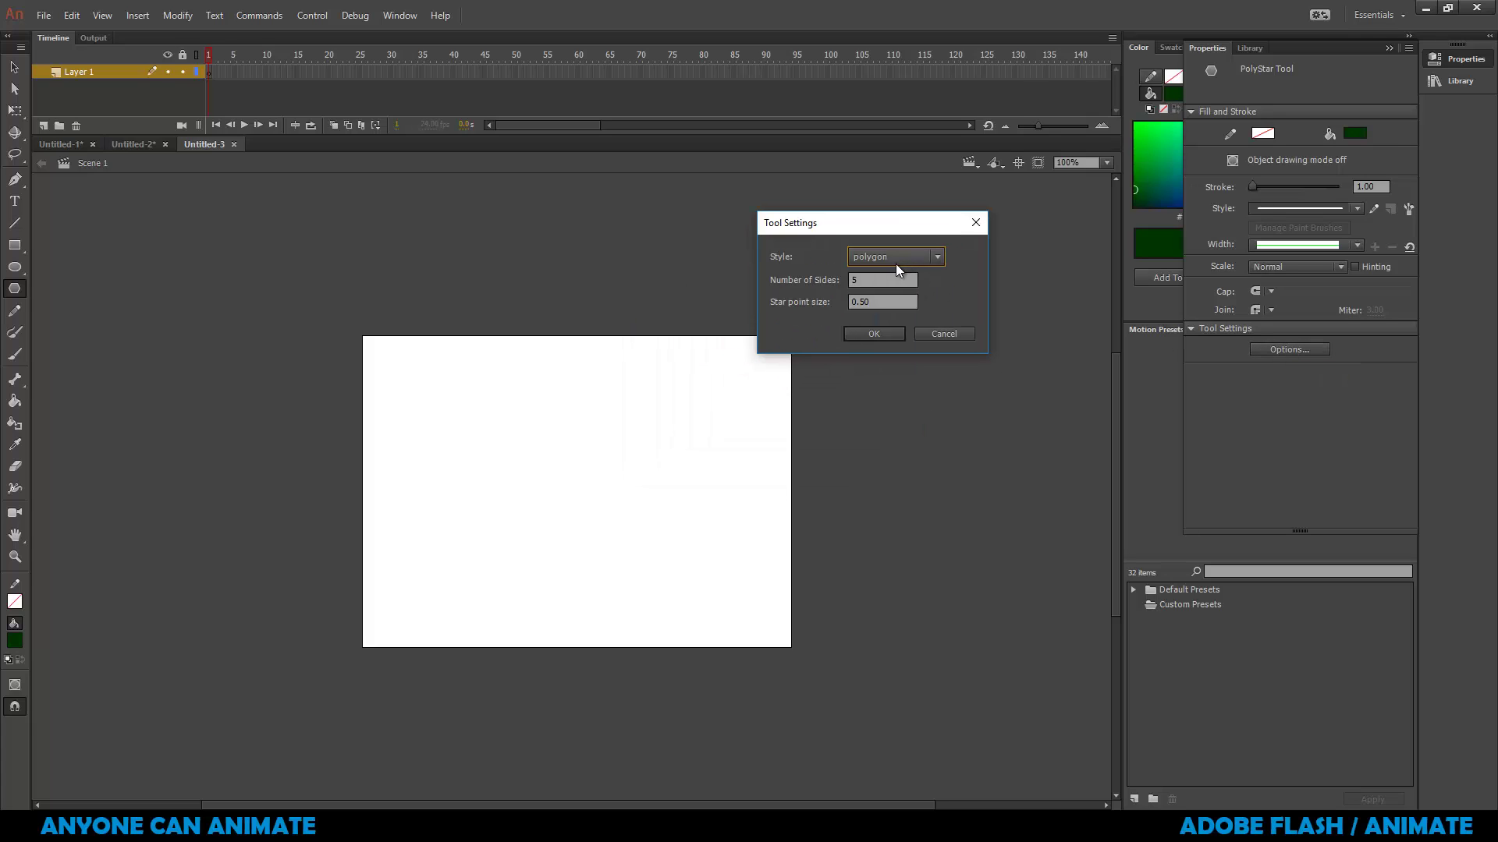
key("Tab")
left_click(874, 334)
Draw an orange-red #CC3300 hexagon at the stage centre.
left_click(16, 644)
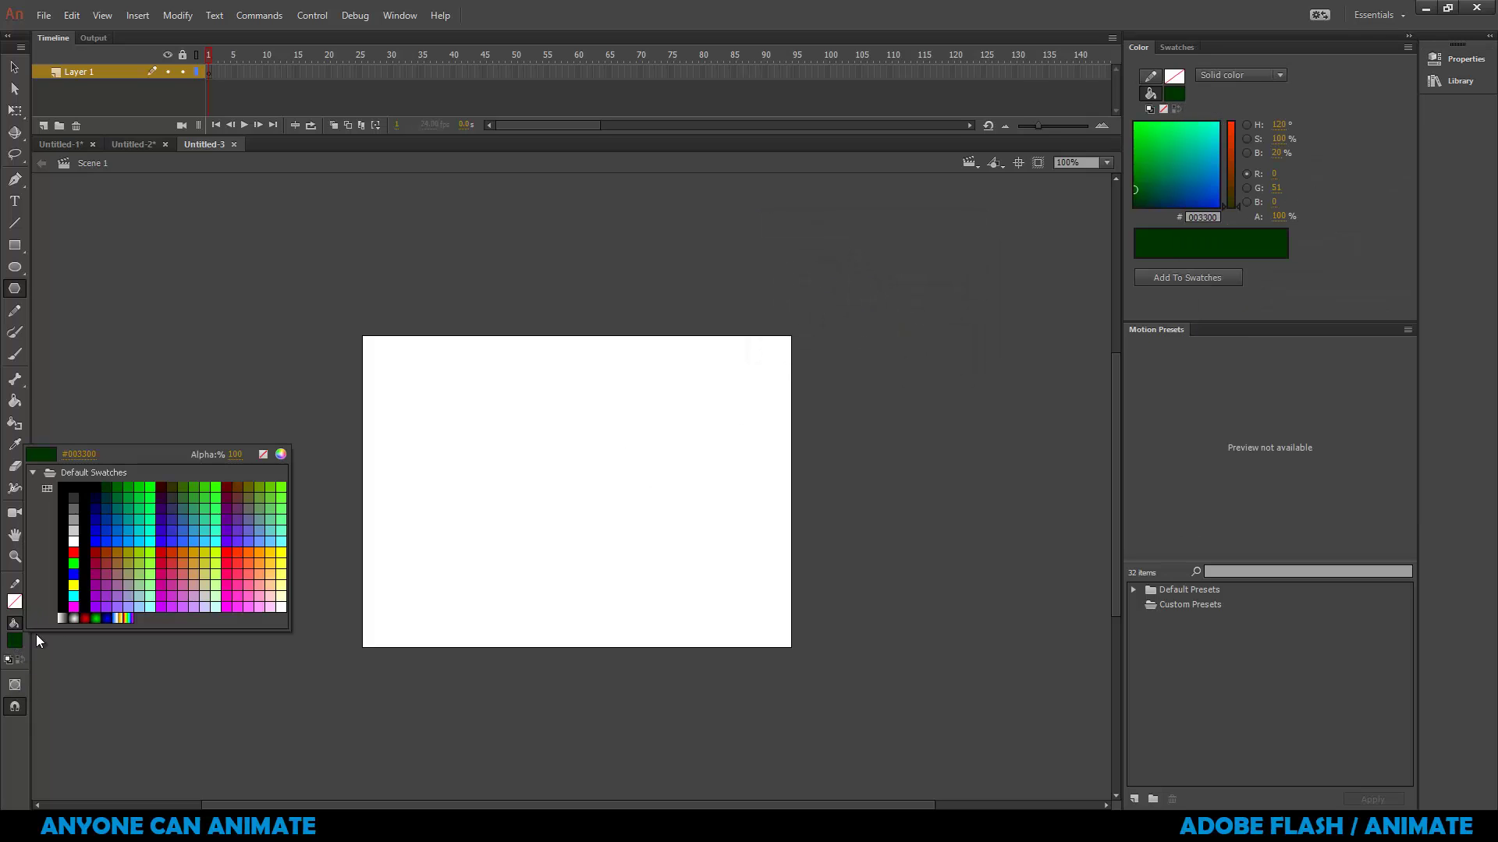
left_click(176, 551)
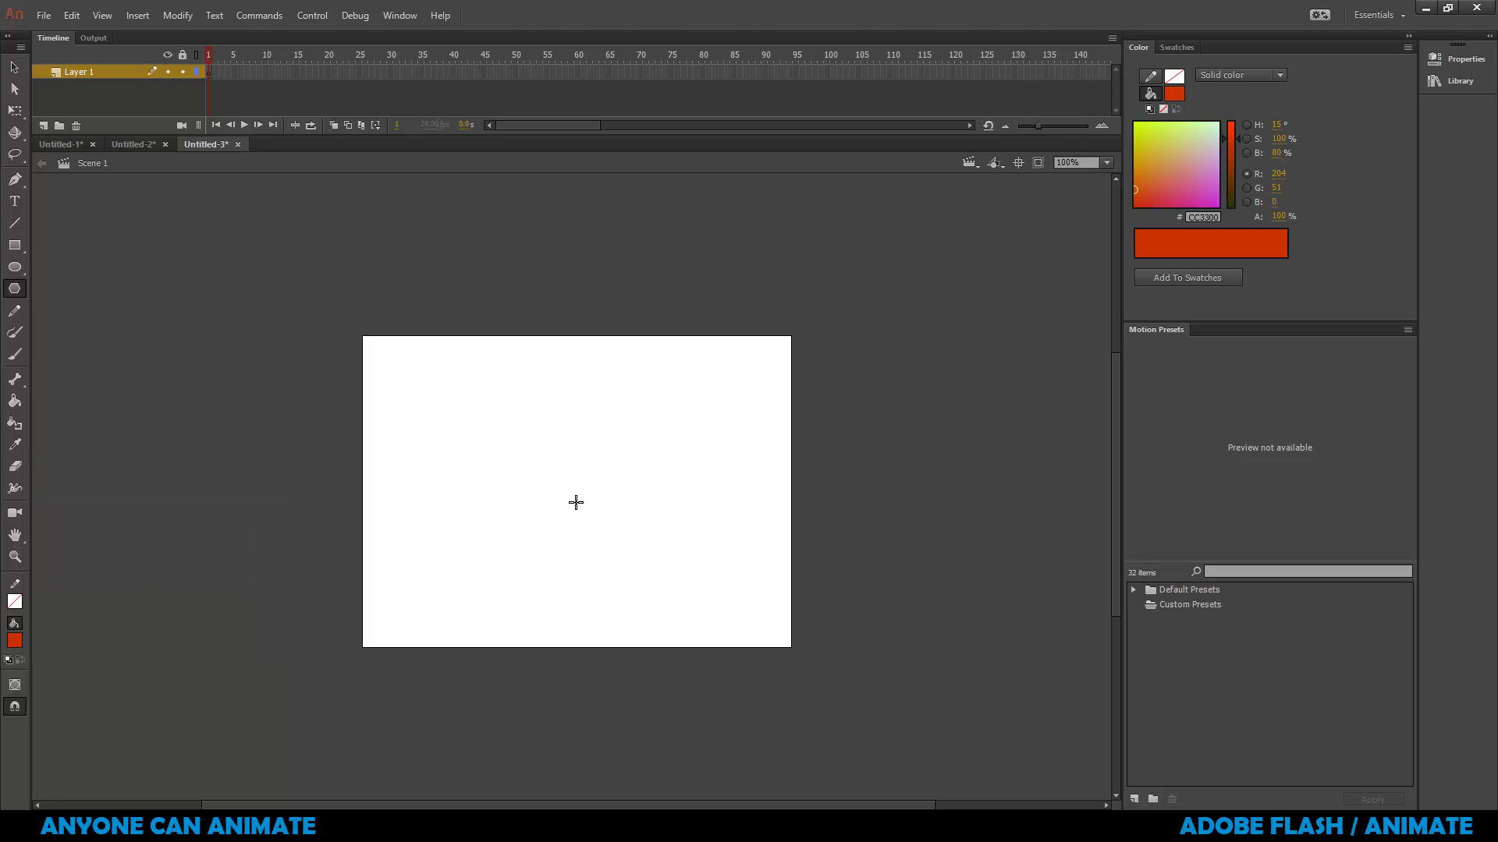
left_click_drag(575, 507, 662, 557)
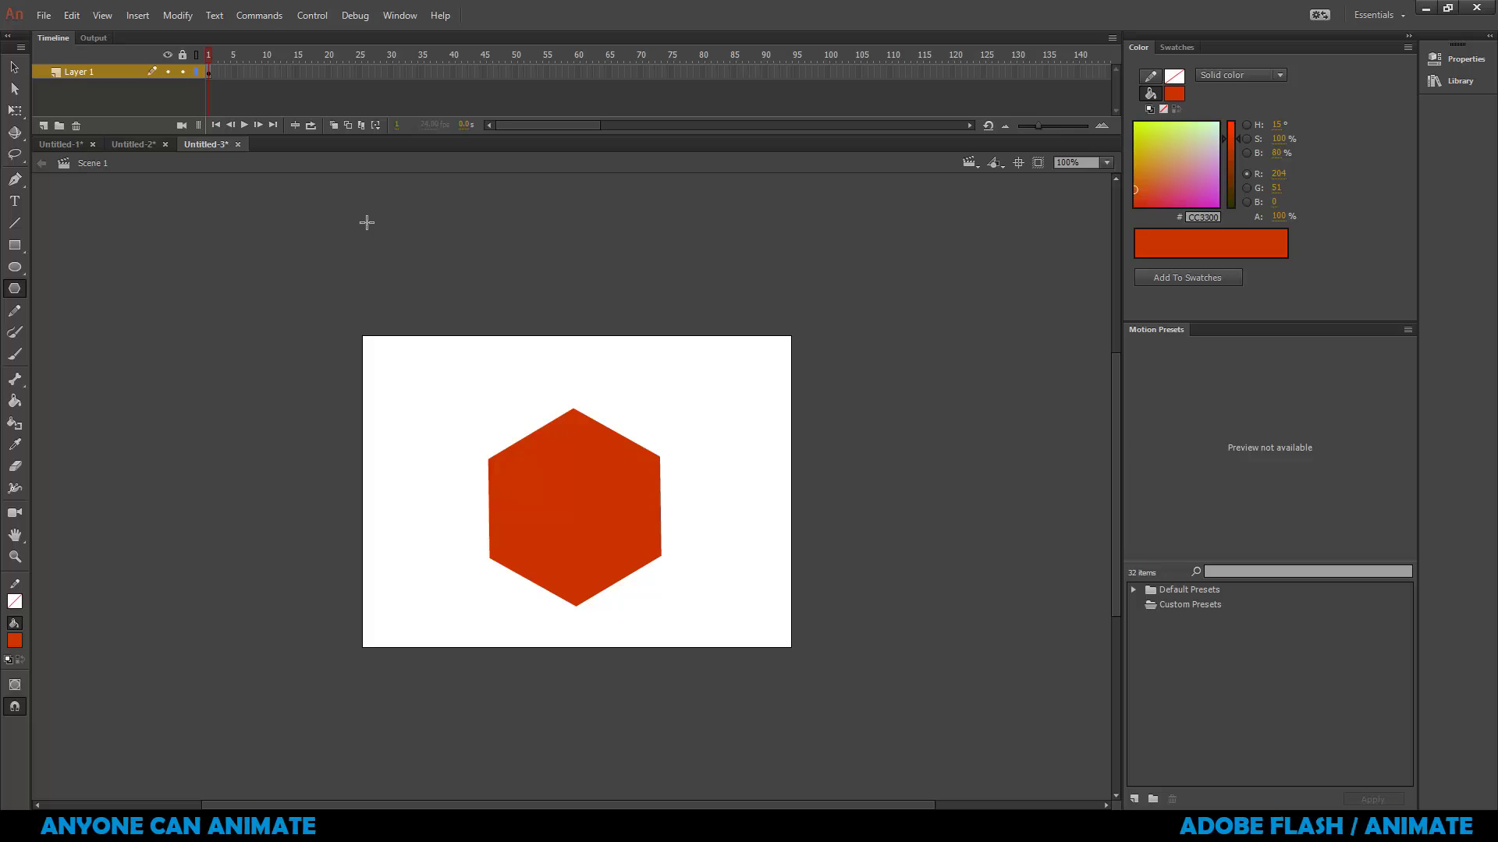
Insert a keyframe at frame 20 holding a copy of the hexagon, then deselect it.
right_click(328, 71)
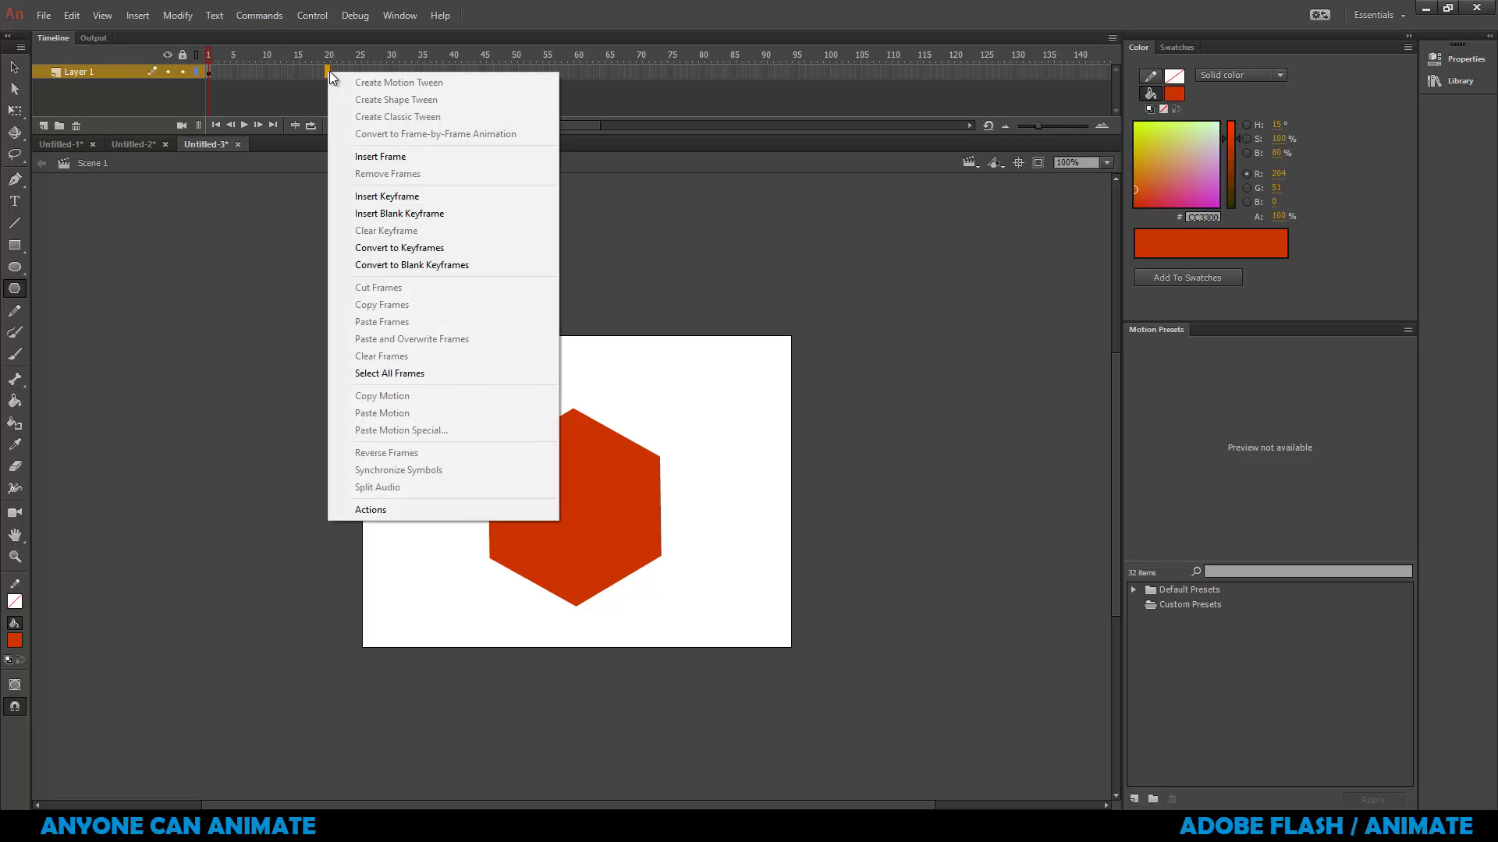
left_click(391, 196)
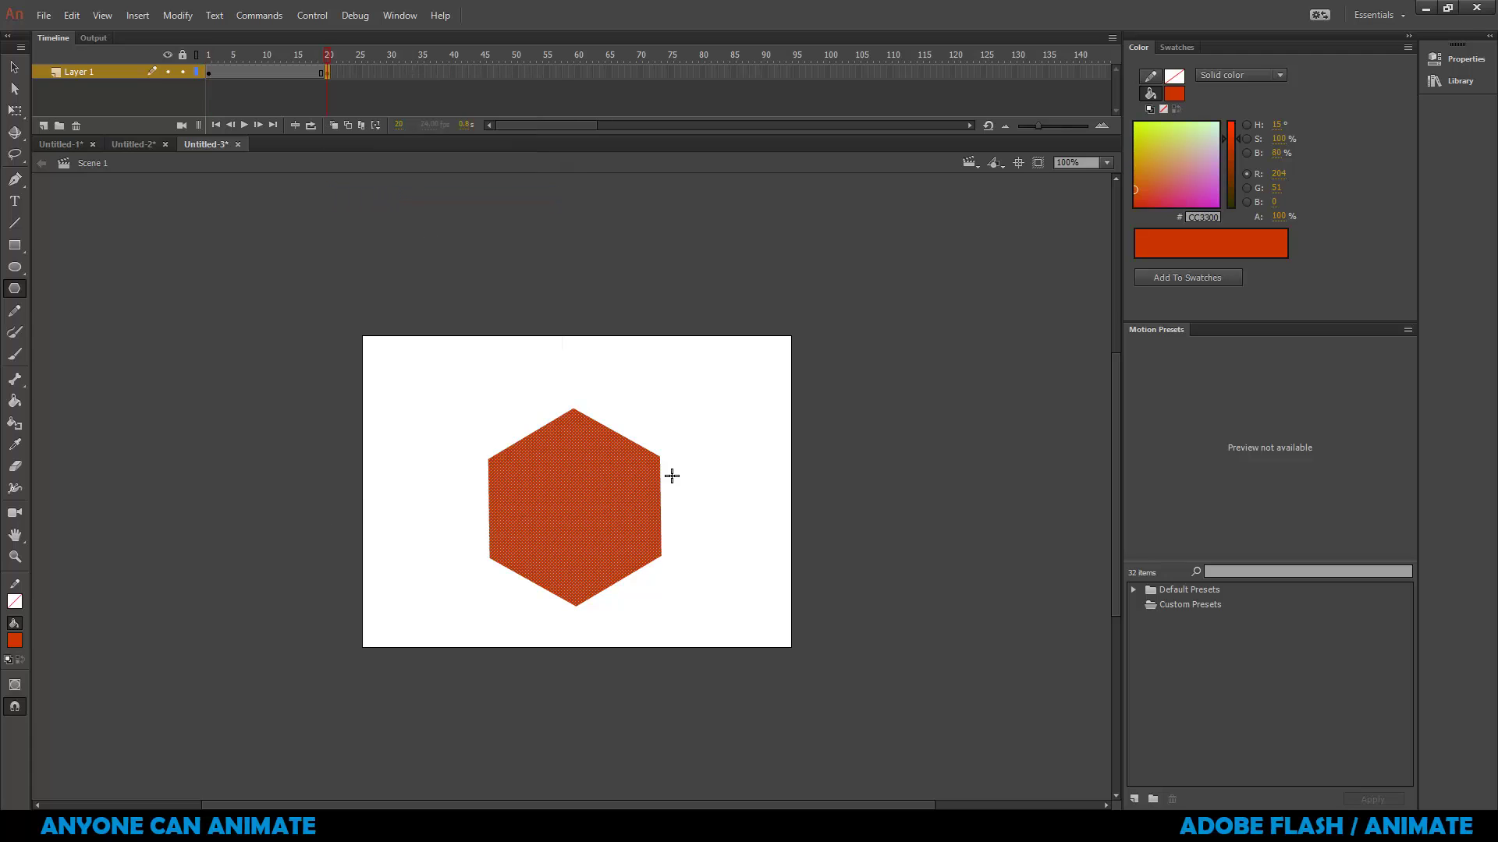
left_click(717, 441)
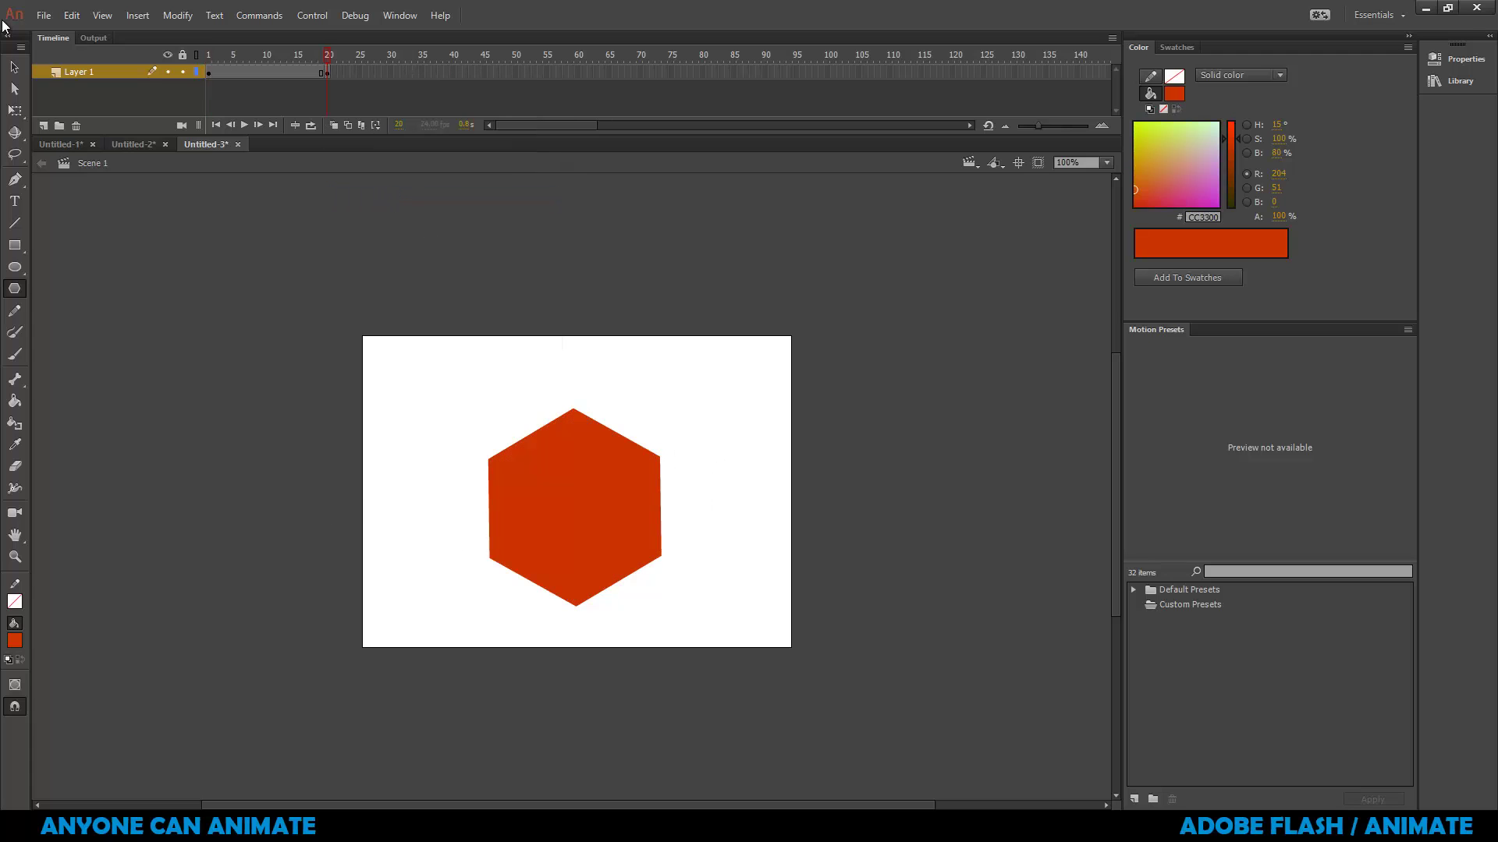
Bend the hexagon's edges inward with the Selection tool into a curved six-pointed star.
left_click(14, 69)
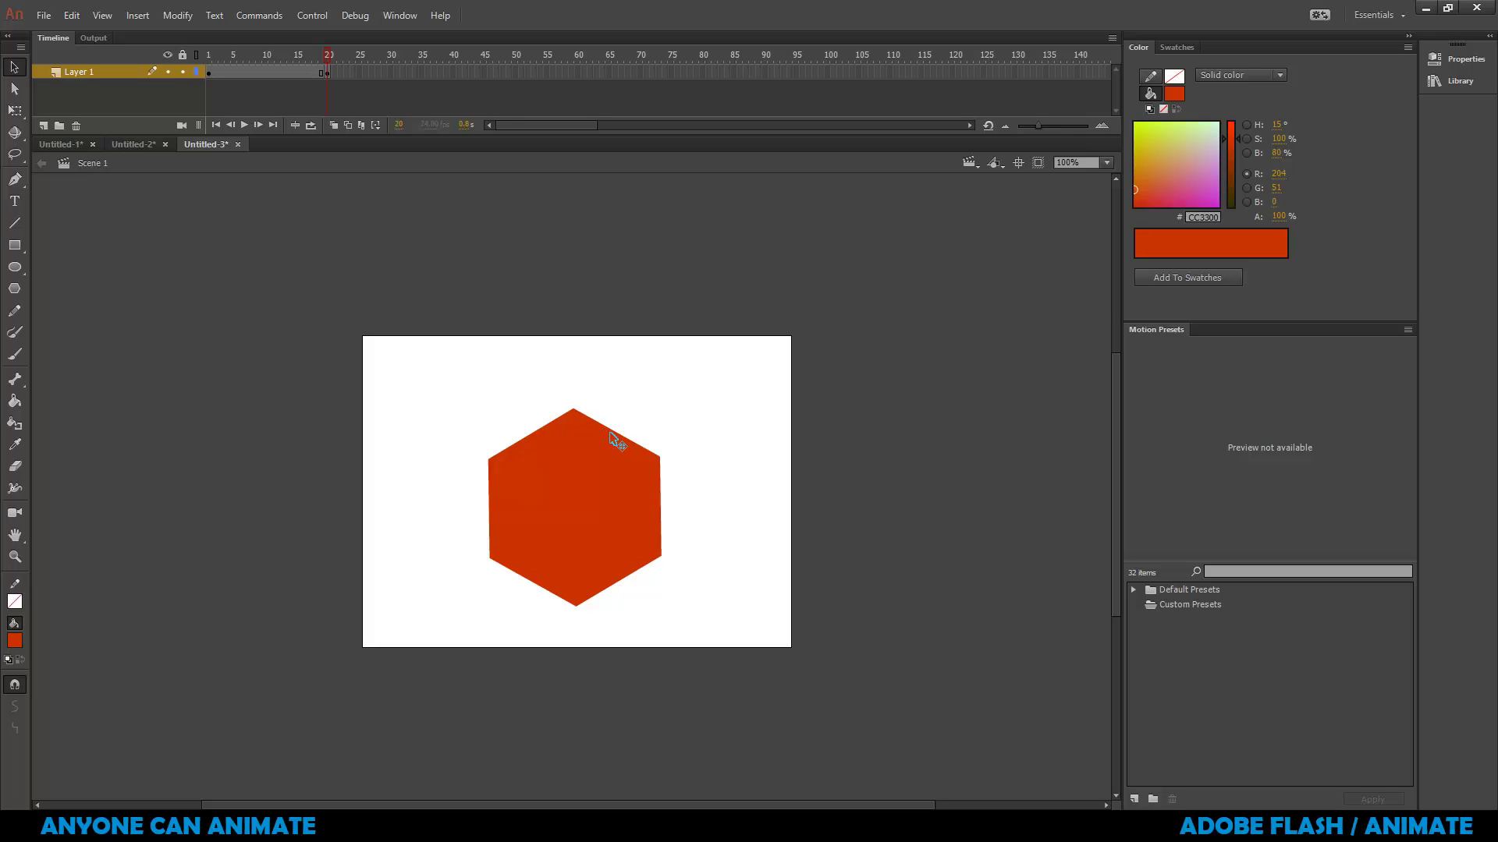
left_click_drag(618, 428, 599, 468)
left_click_drag(662, 518, 632, 524)
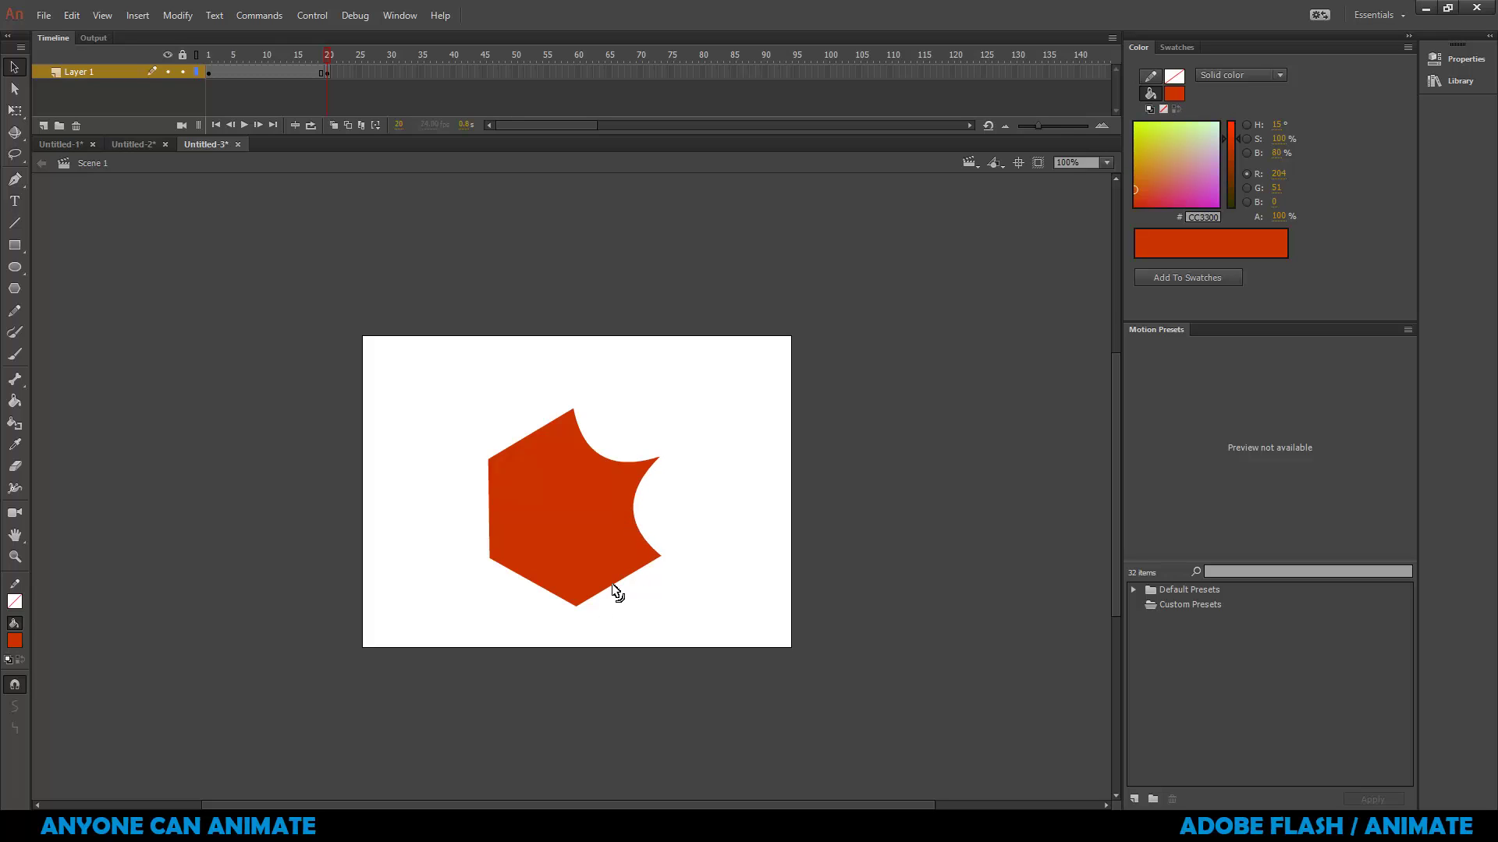
left_click_drag(620, 583, 544, 563)
left_click_drag(492, 506, 513, 512)
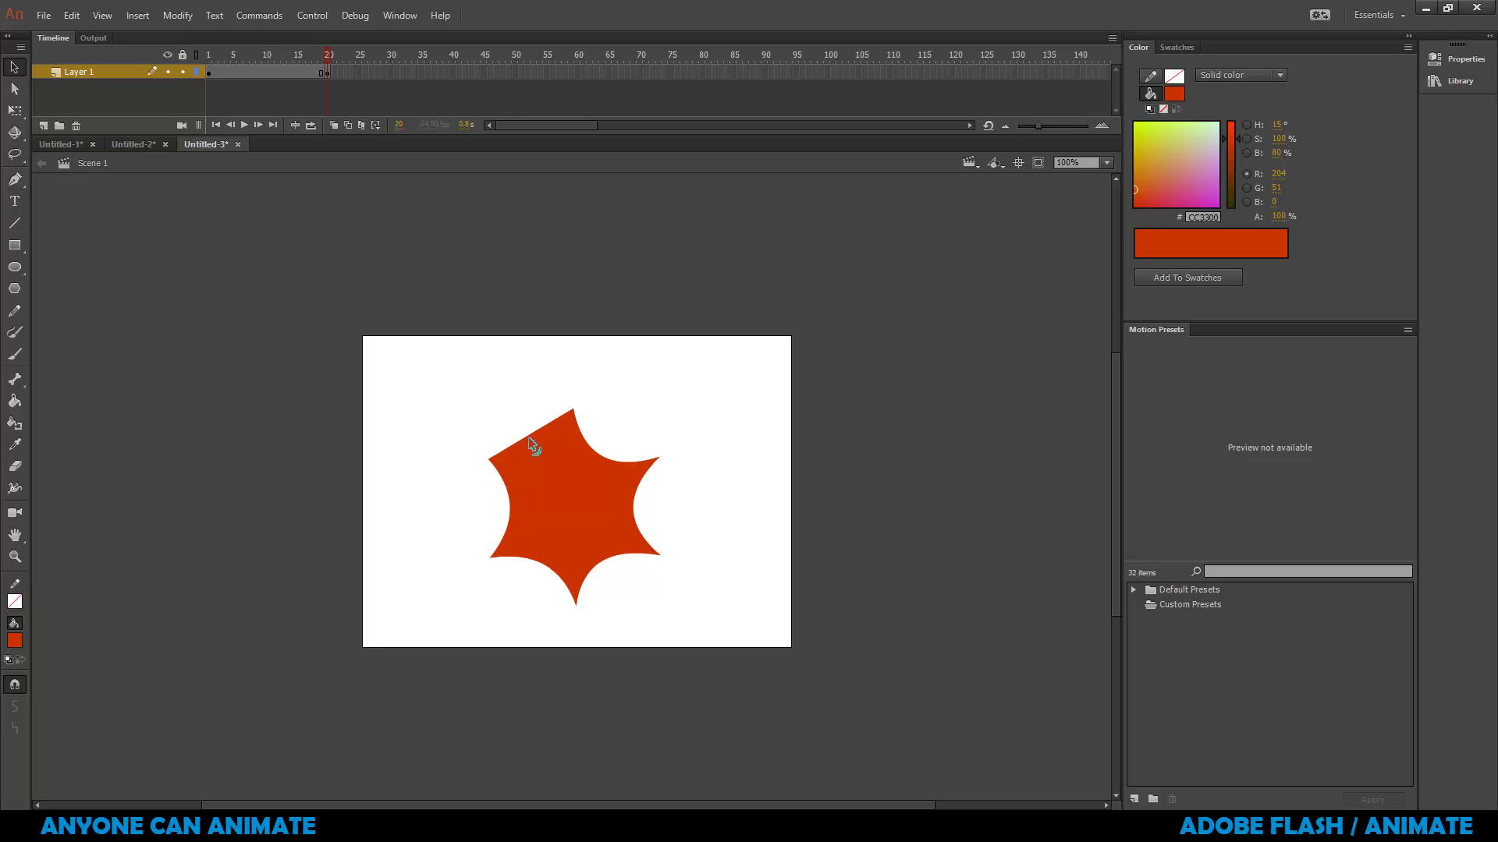
left_click_drag(532, 446, 541, 468)
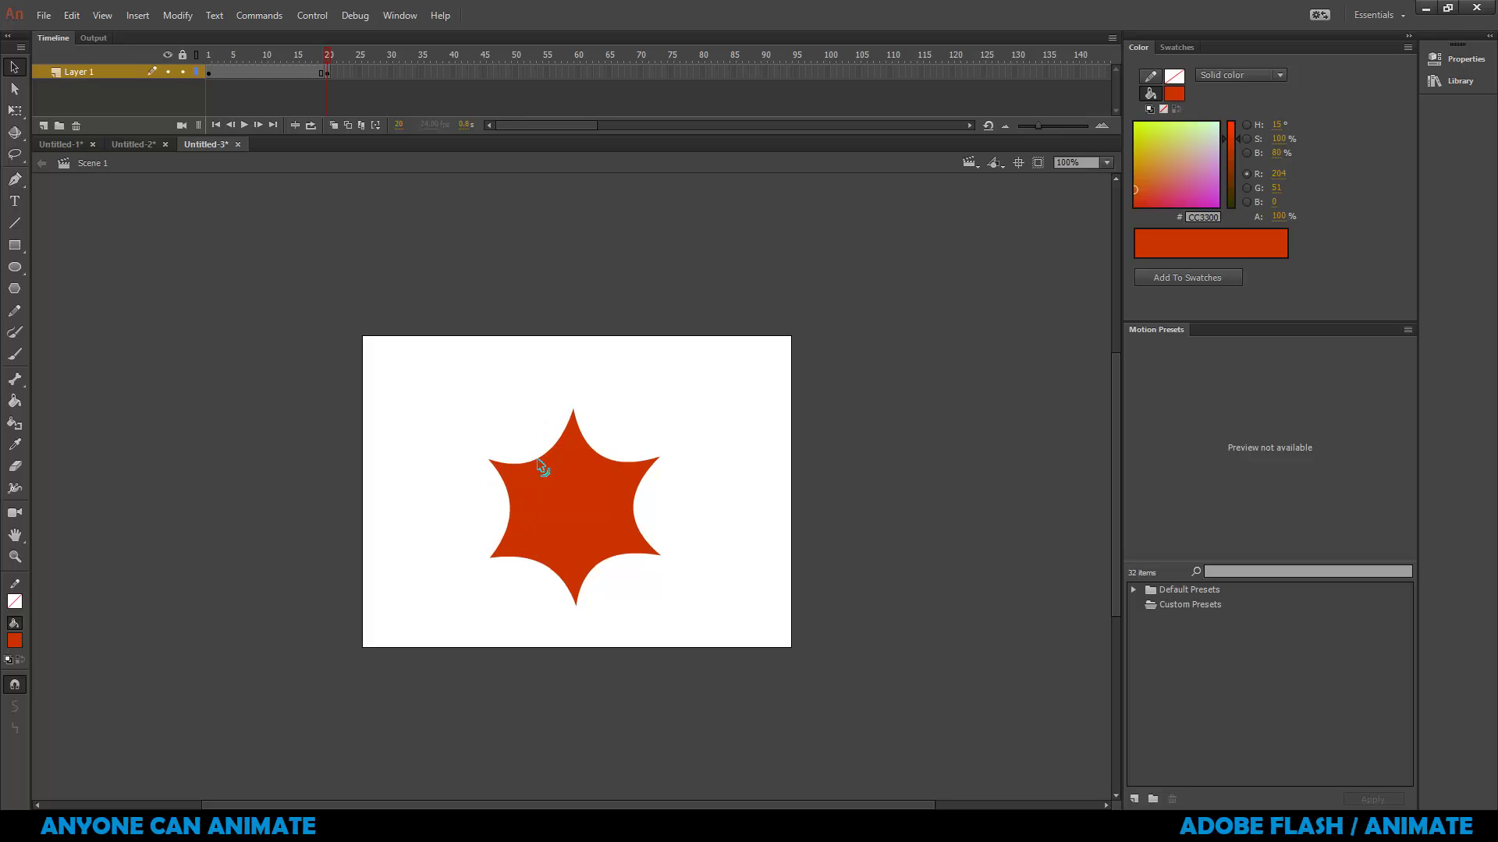
Scrub between frames 1 and 20 to compare the hexagon and the star.
left_click(209, 57)
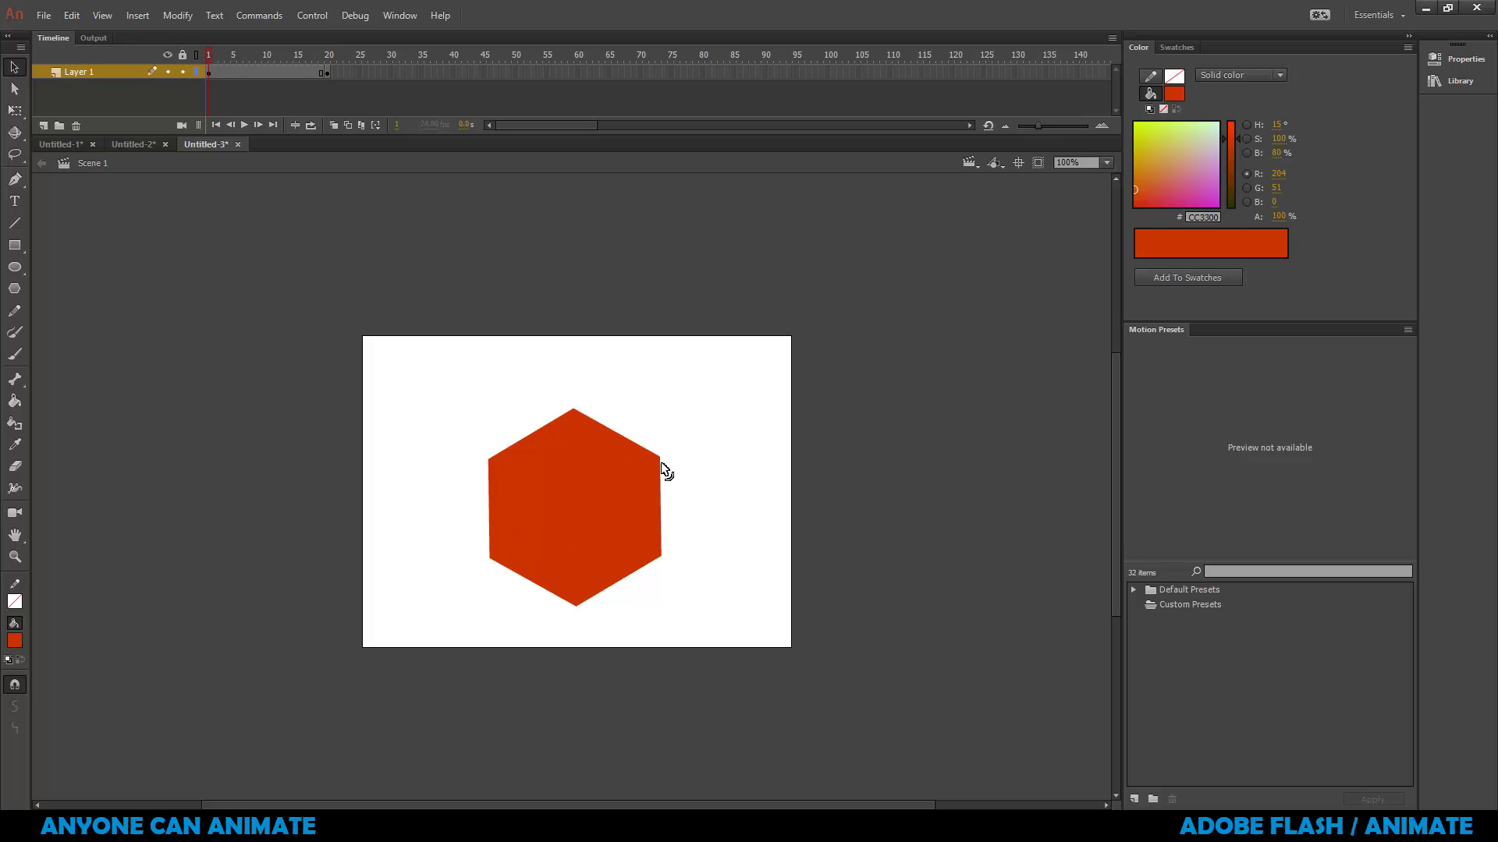
left_click(328, 56)
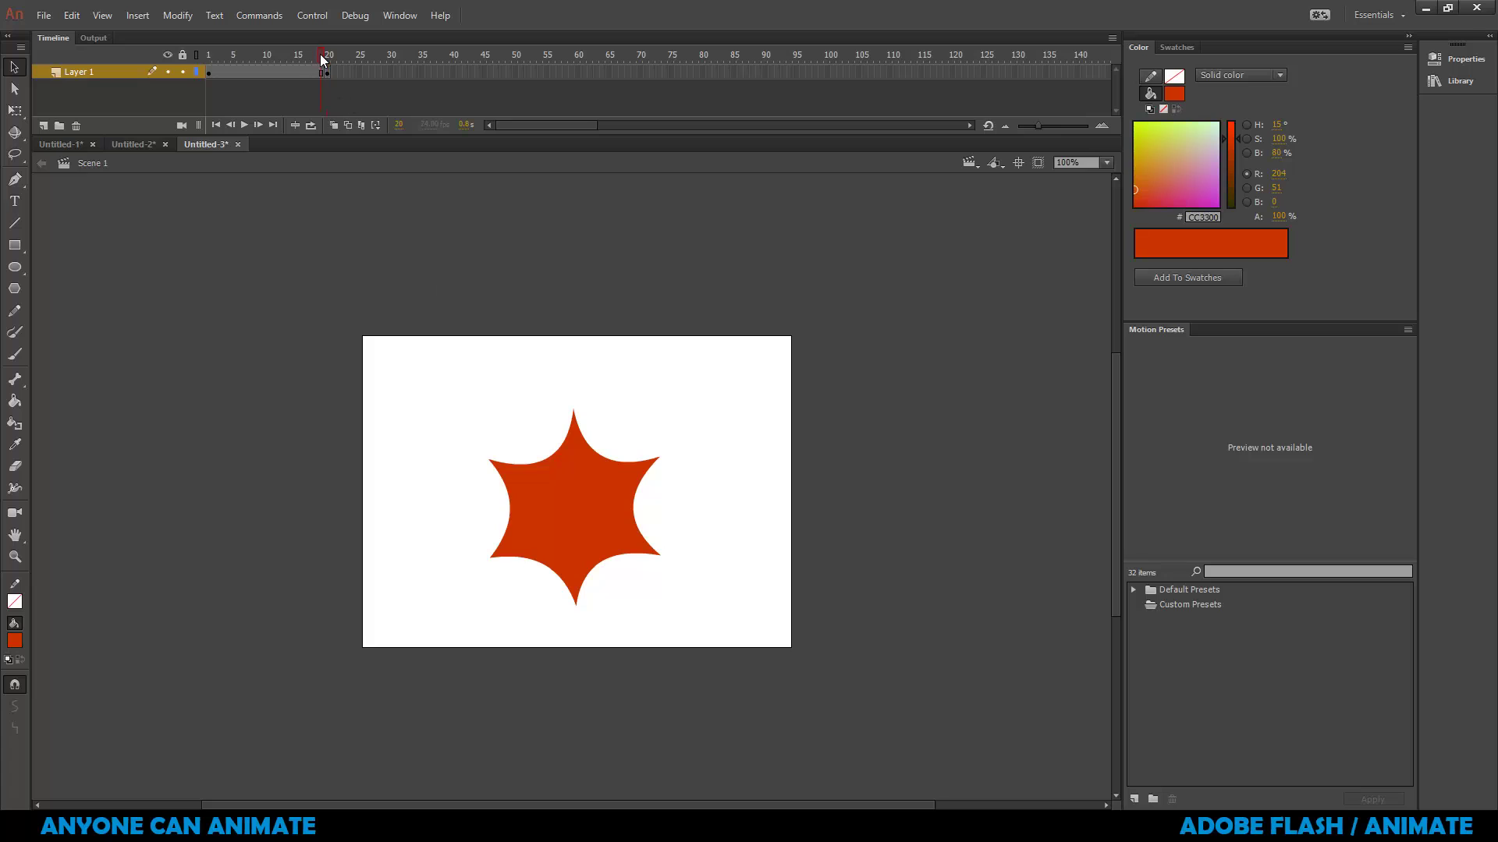
left_click_drag(320, 56, 364, 53)
left_click_drag(273, 53, 188, 53)
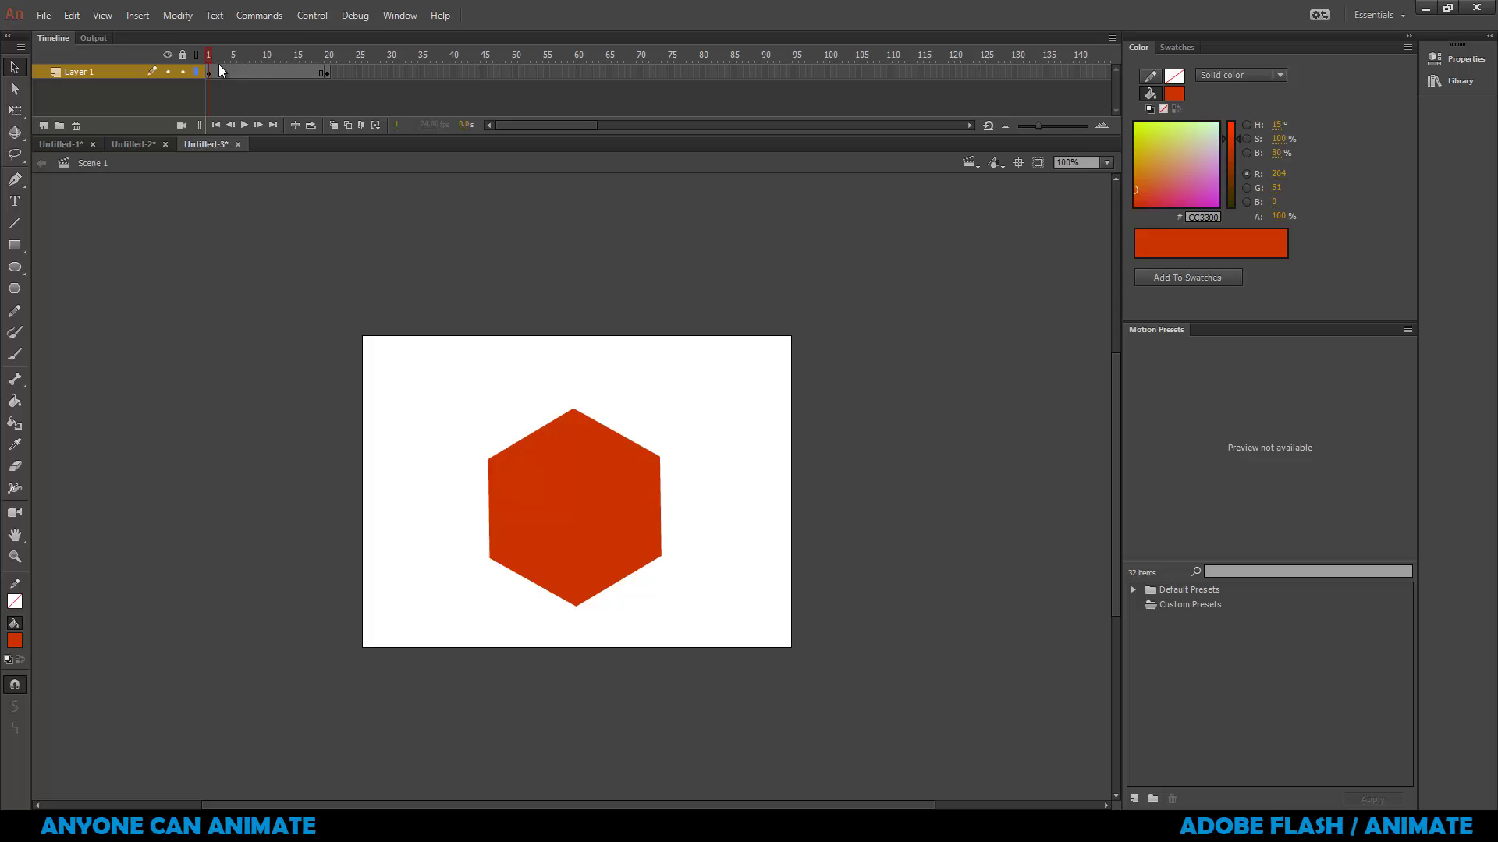
Create a shape tween over frames 1–20 and preview the hexagon-to-star morph.
right_click(257, 73)
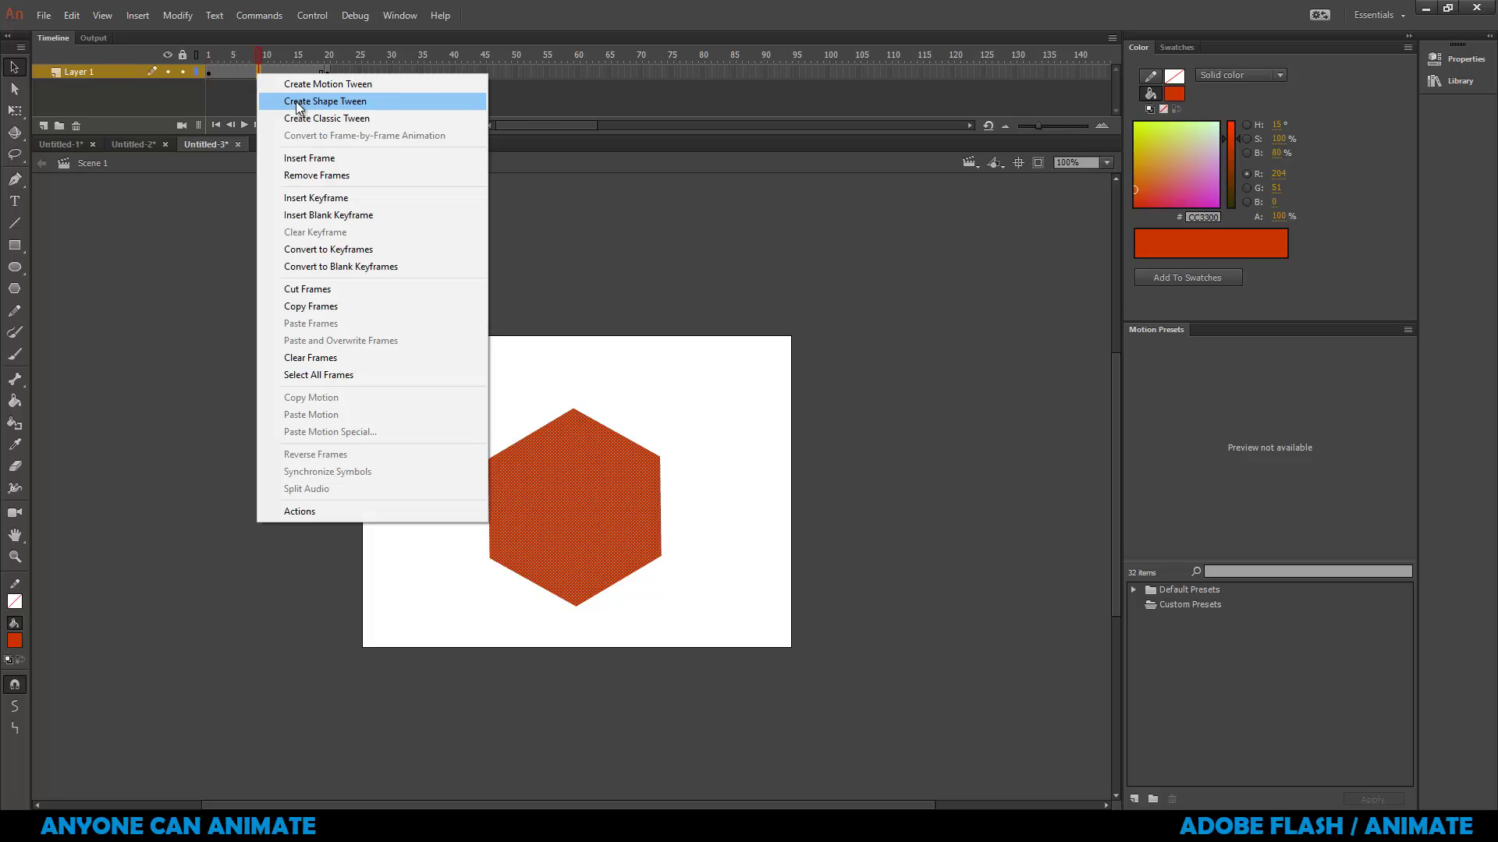
left_click(292, 102)
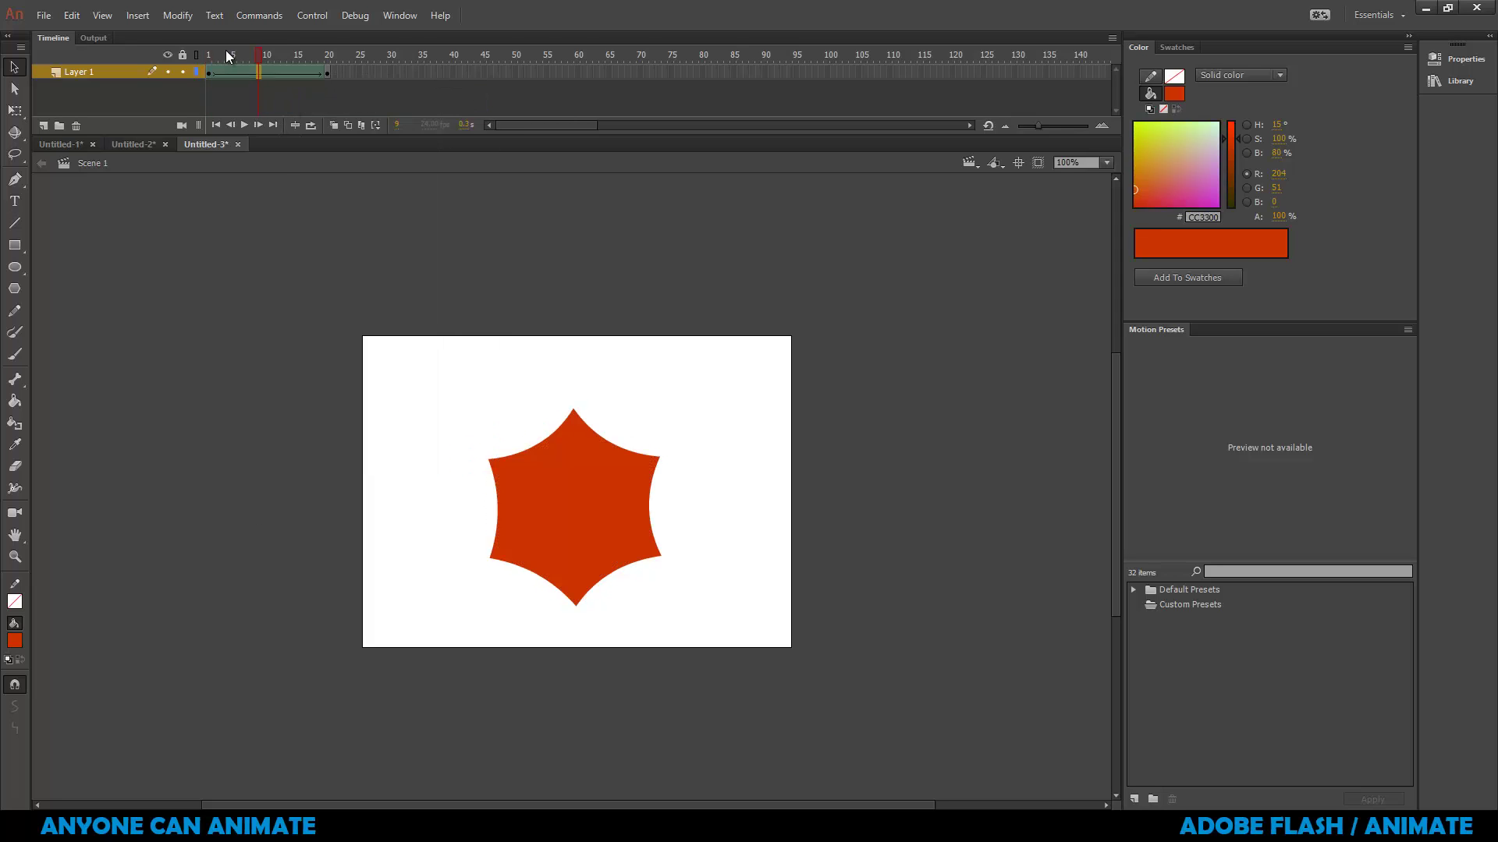
left_click_drag(226, 50, 345, 62)
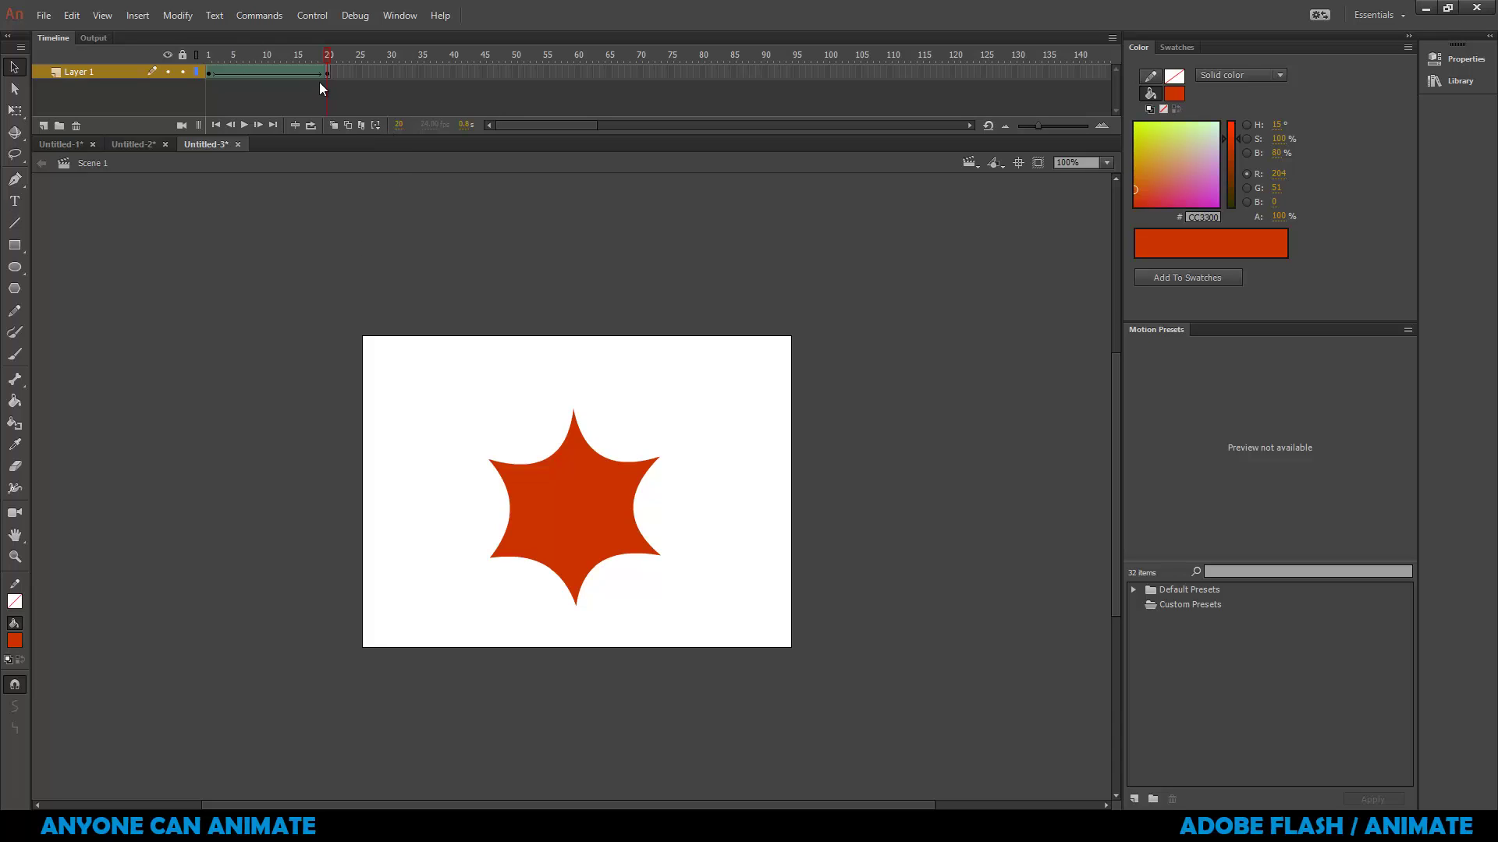
Add a keyframe at frame 40 and pull three star edges outward into a rounded three-lobed blob.
right_click(453, 71)
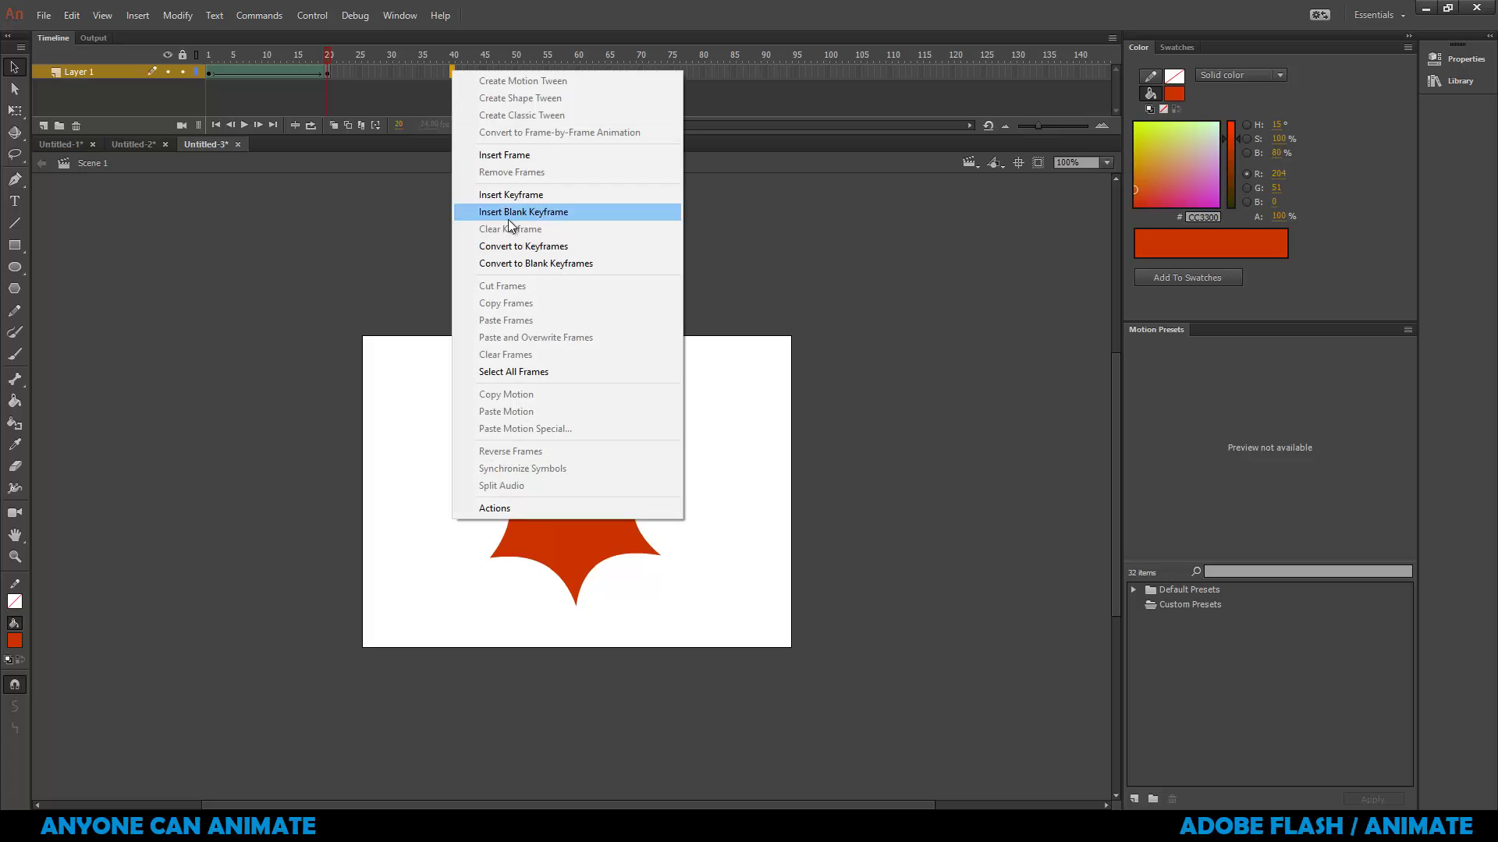
left_click(515, 207)
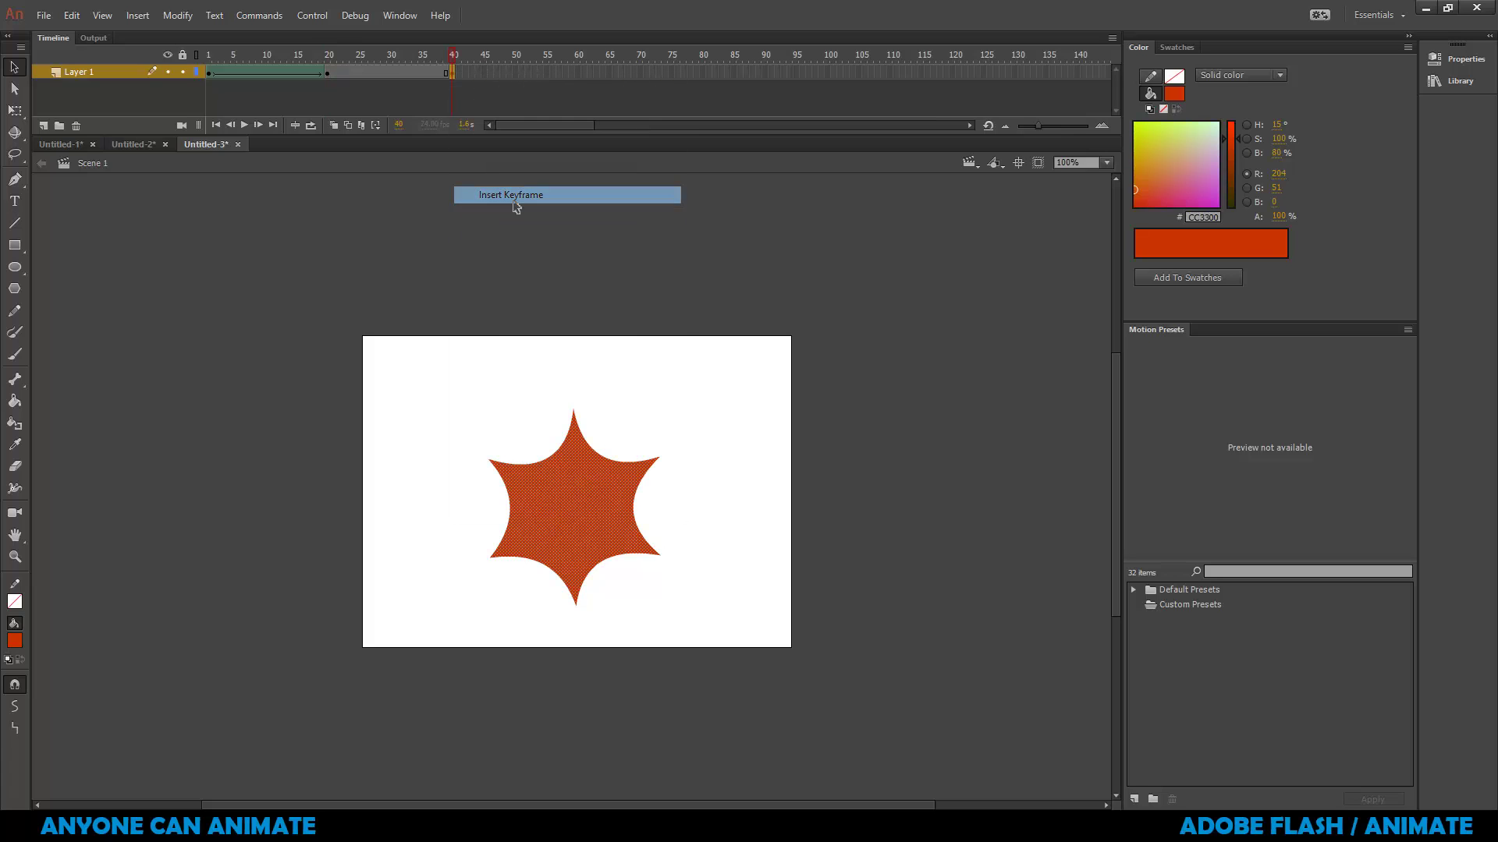
left_click(673, 357)
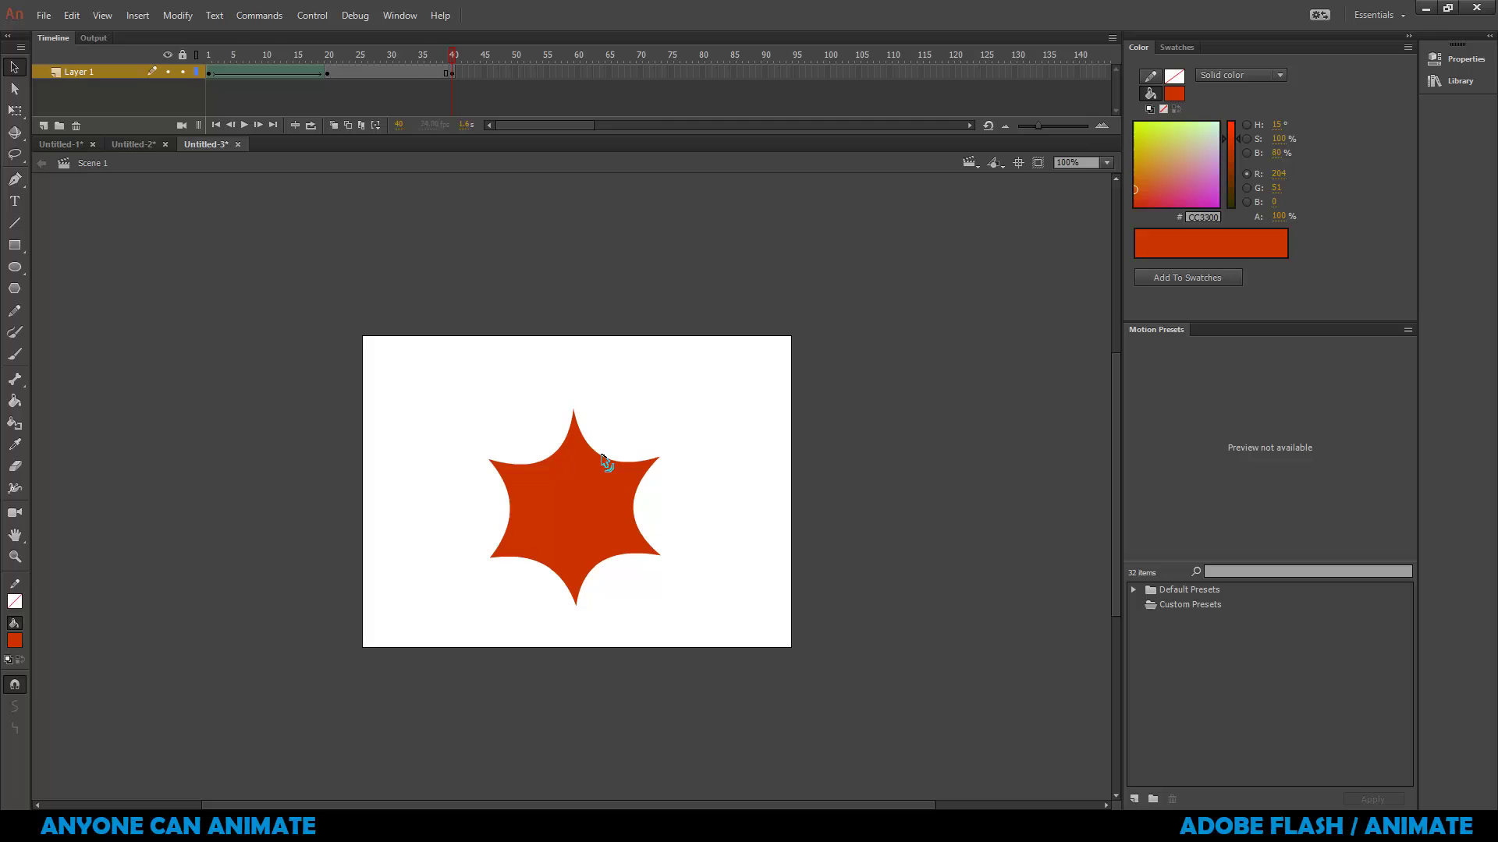
left_click_drag(603, 457, 645, 405)
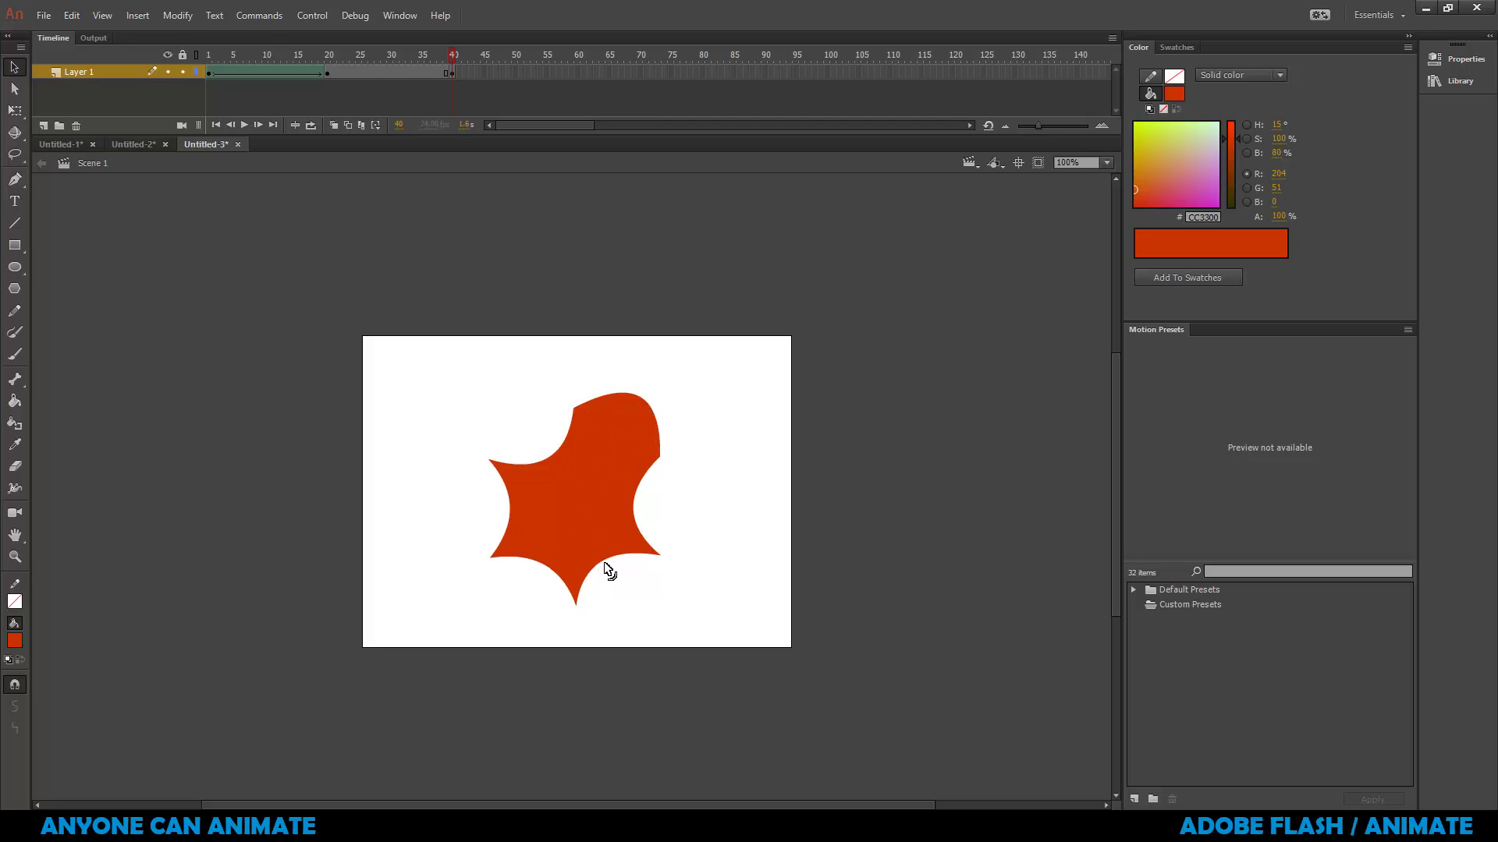
left_click_drag(609, 572, 645, 622)
left_click_drag(512, 525, 432, 519)
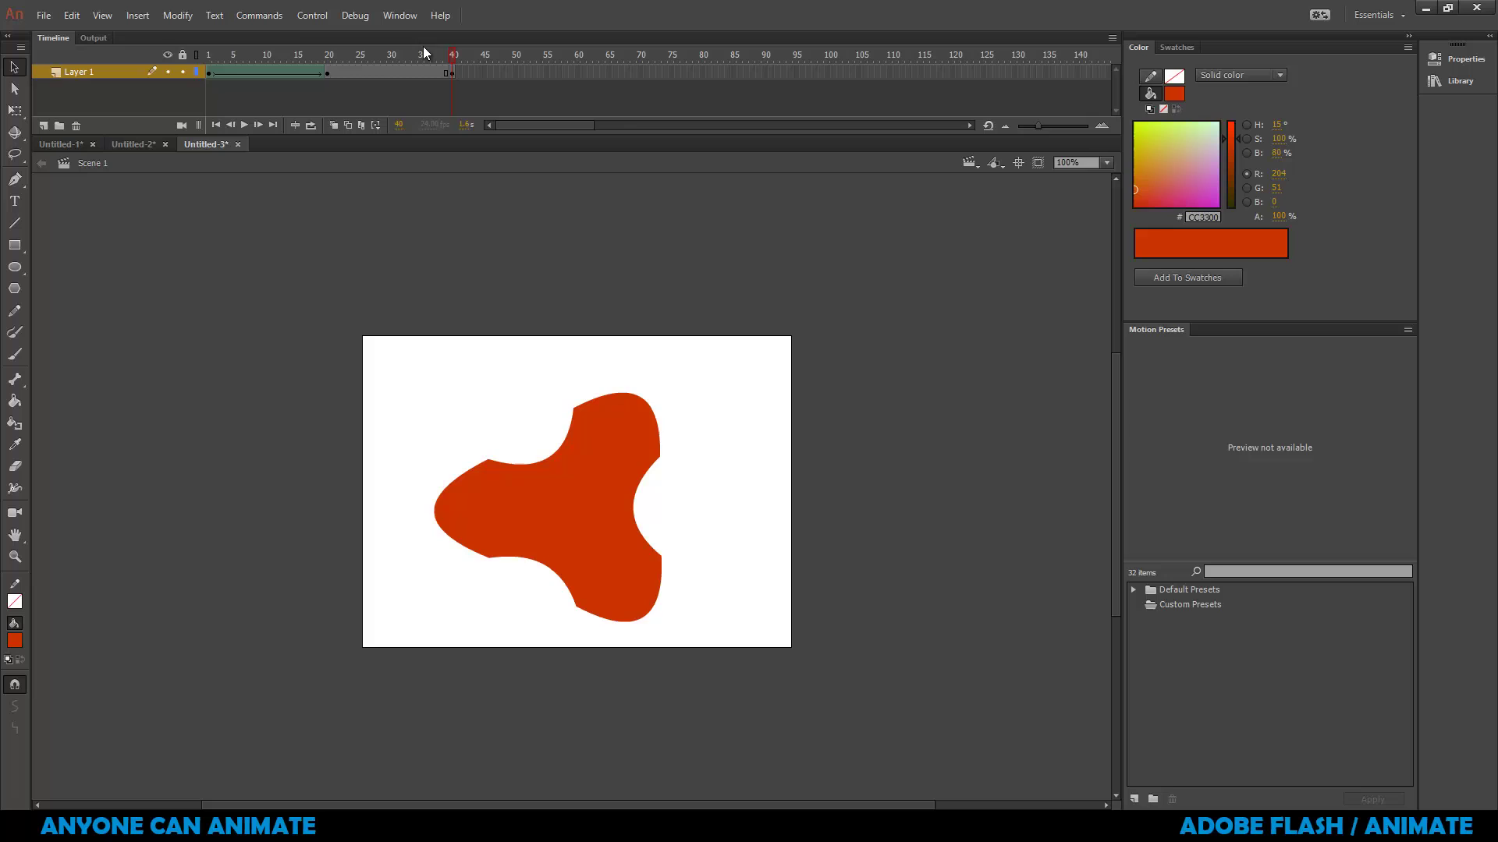
Create a shape tween over frames 20–40 and preview the star-to-blob morph.
left_click_drag(423, 53, 391, 58)
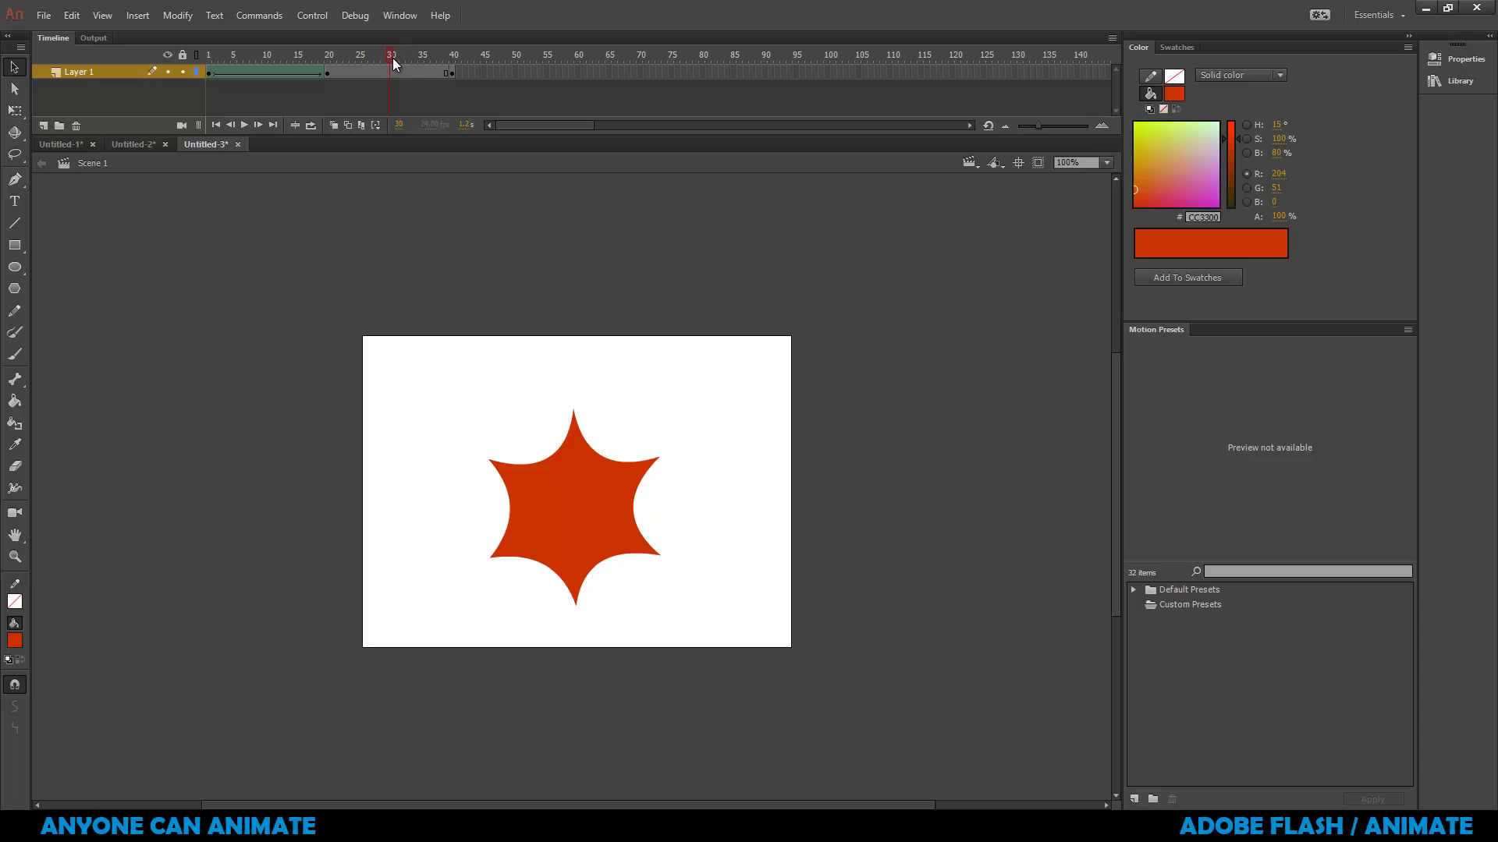
right_click(385, 74)
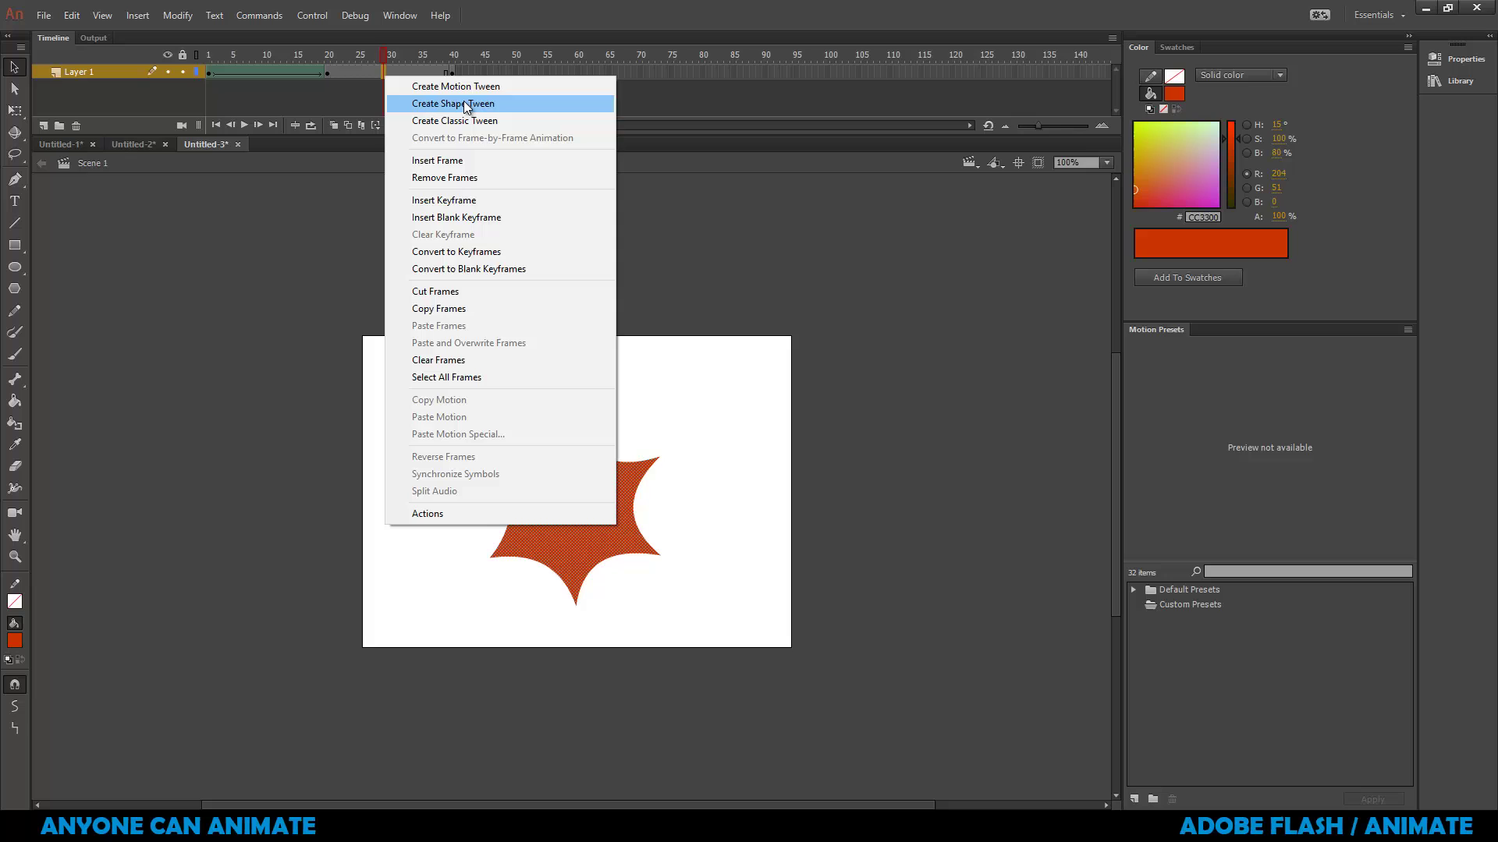
left_click(465, 106)
left_click_drag(340, 54, 465, 35)
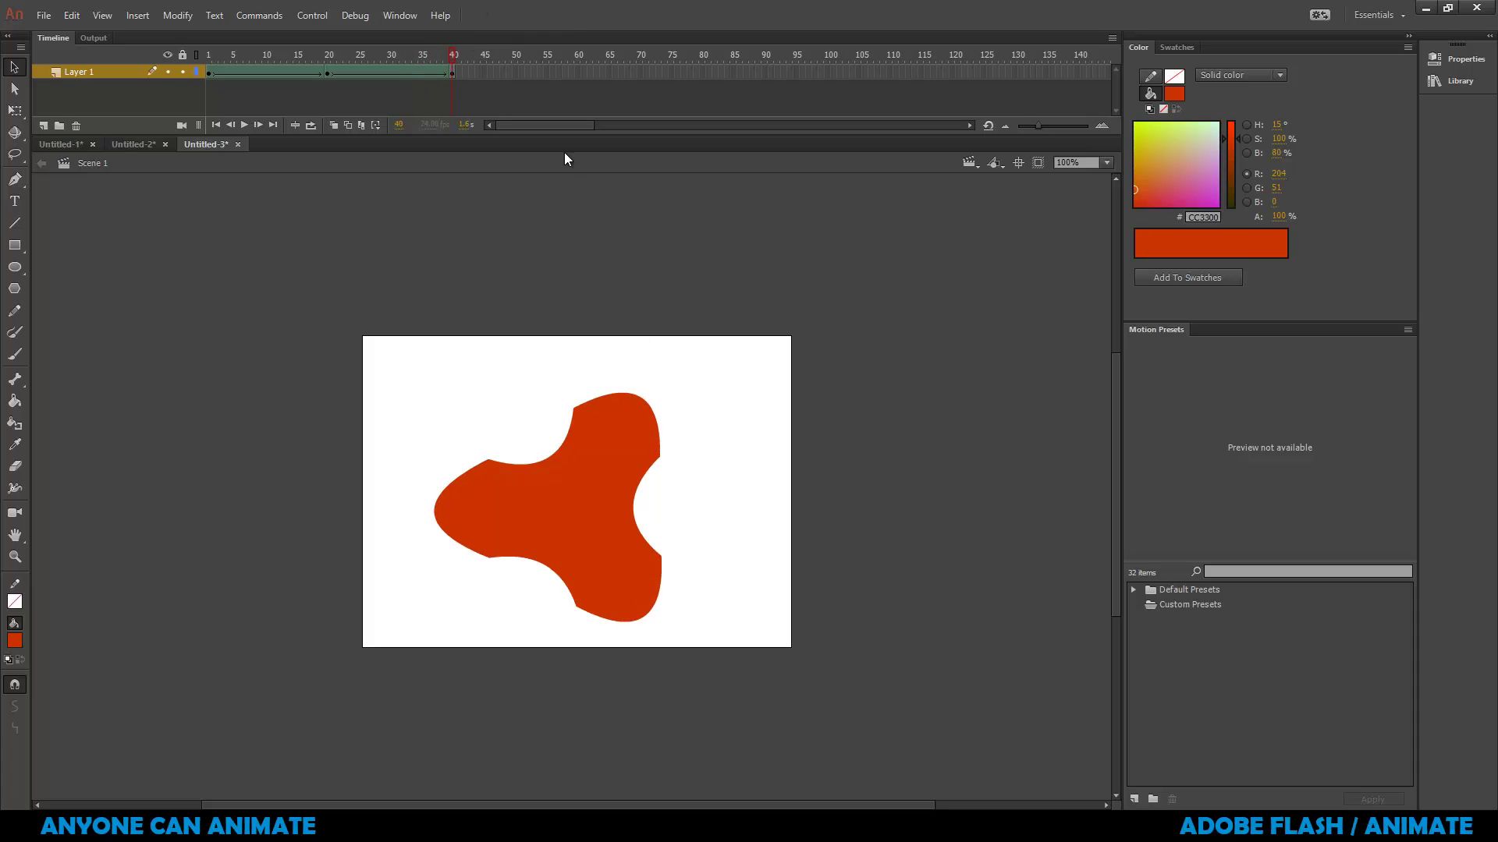
Add a keyframe at frame 60 and pull the three remaining dents out into a six-lobed flower.
right_click(578, 72)
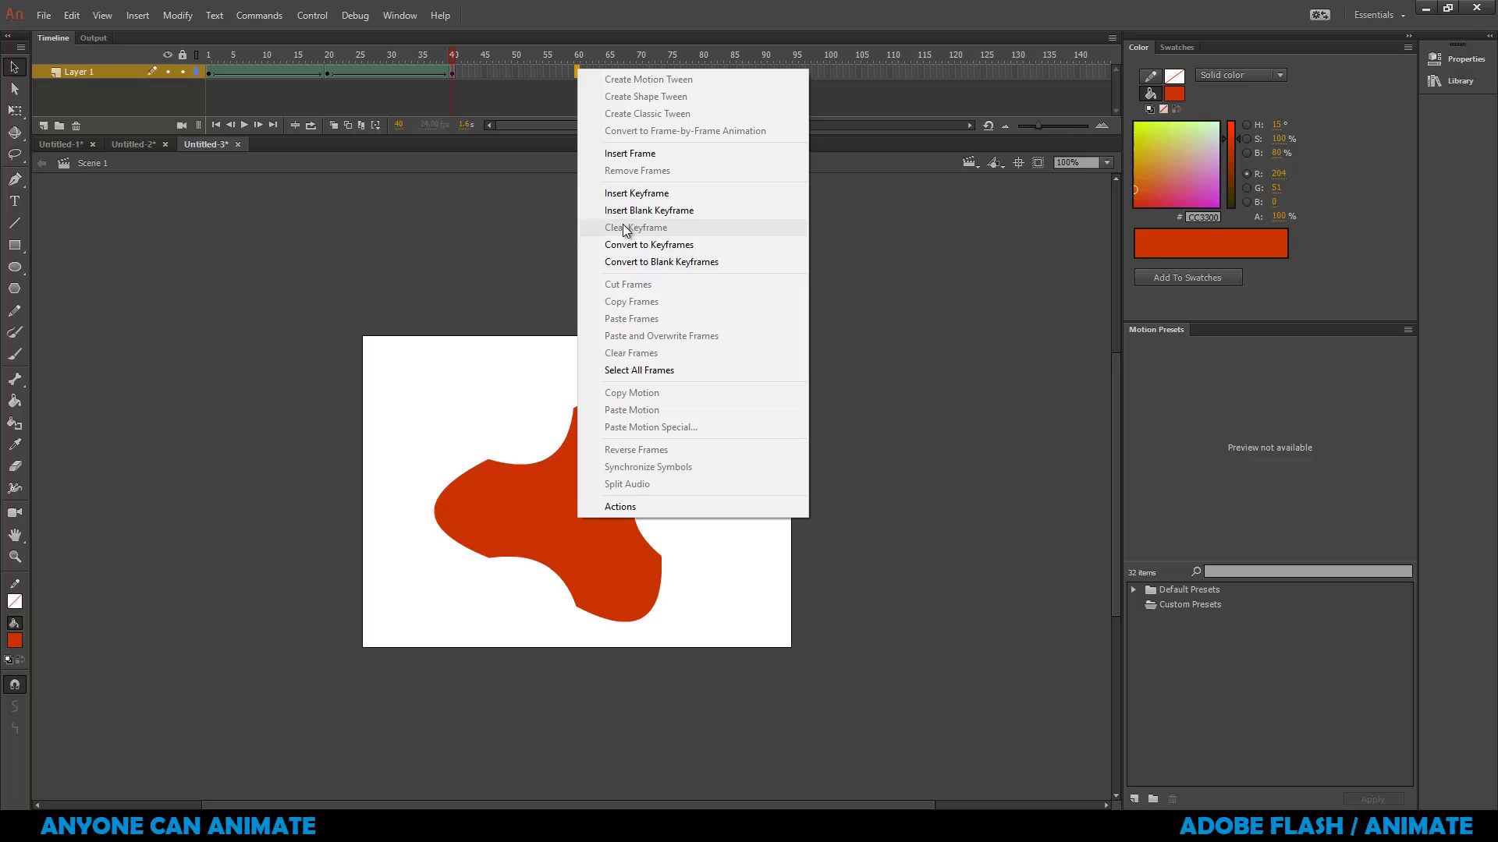
left_click(646, 194)
left_click(737, 486)
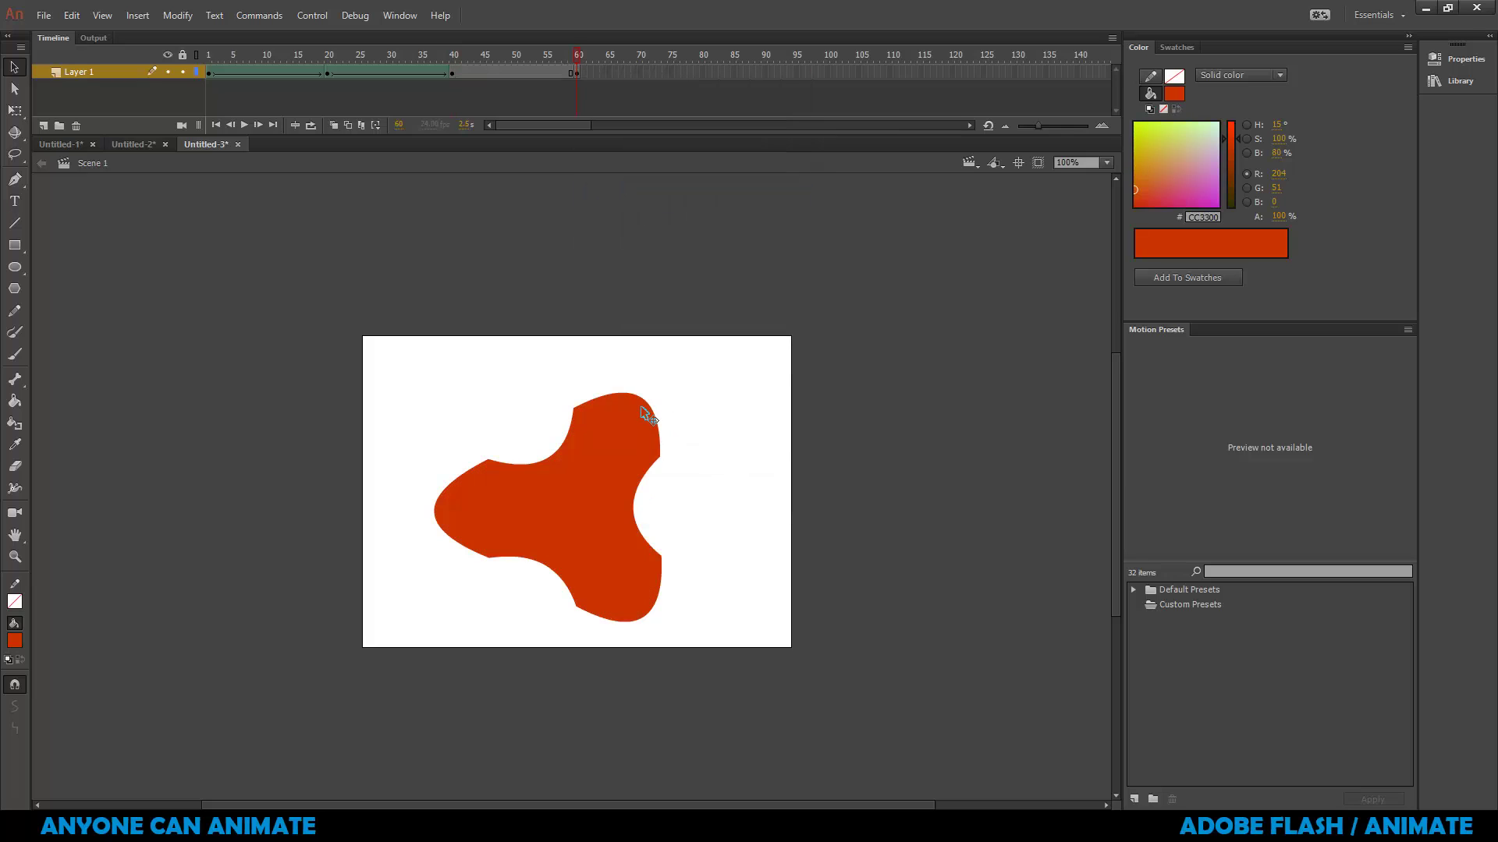
left_click_drag(544, 467, 496, 406)
left_click_drag(635, 516, 713, 511)
left_click_drag(551, 574, 509, 634)
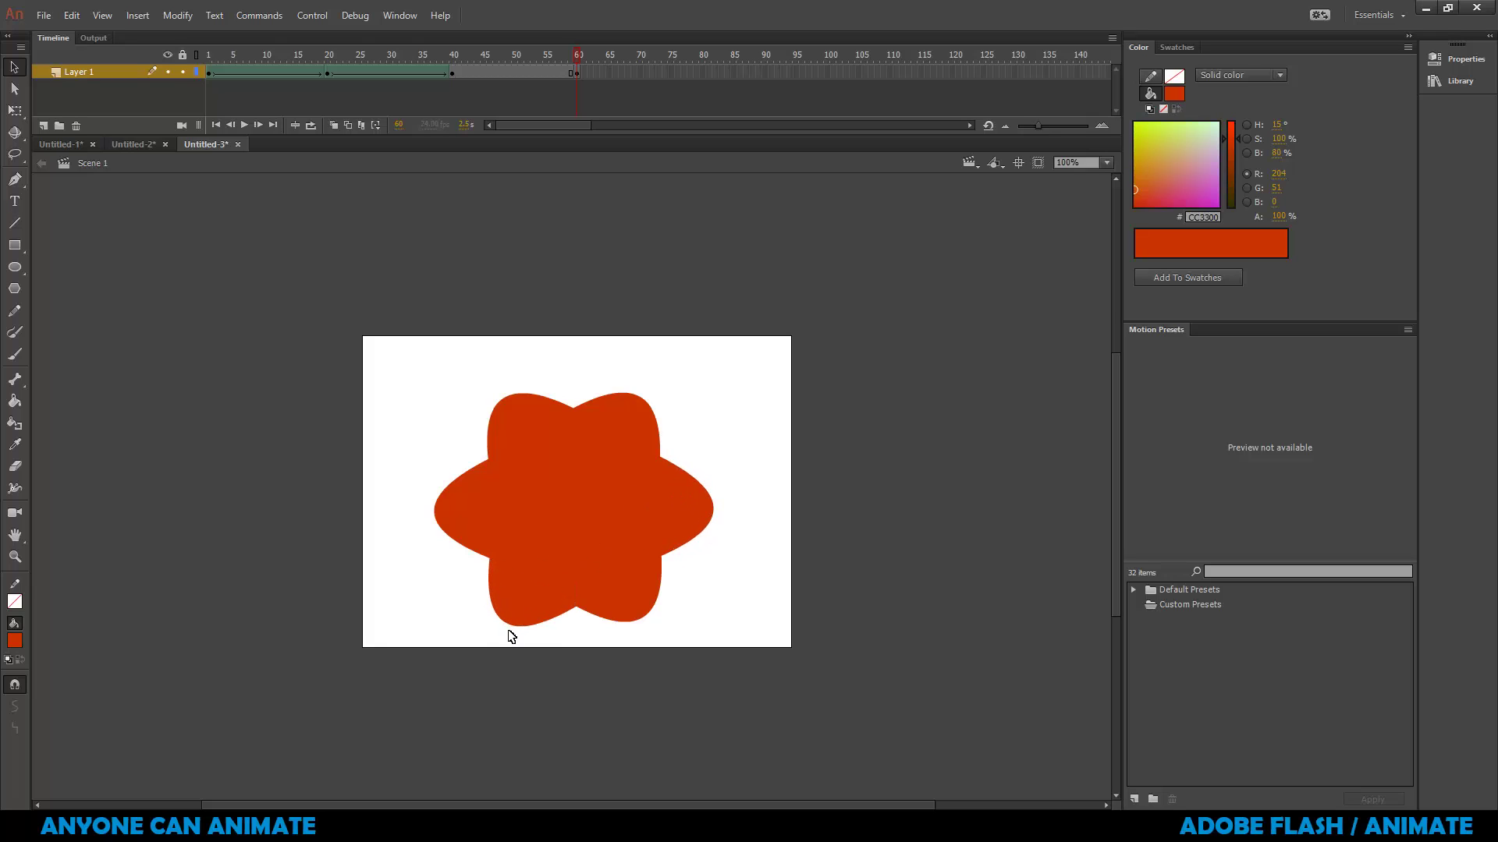
Apply a shape tween across frames 40–60 and scrub to preview the blob-to-flower morph.
right_click(526, 72)
left_click(581, 97)
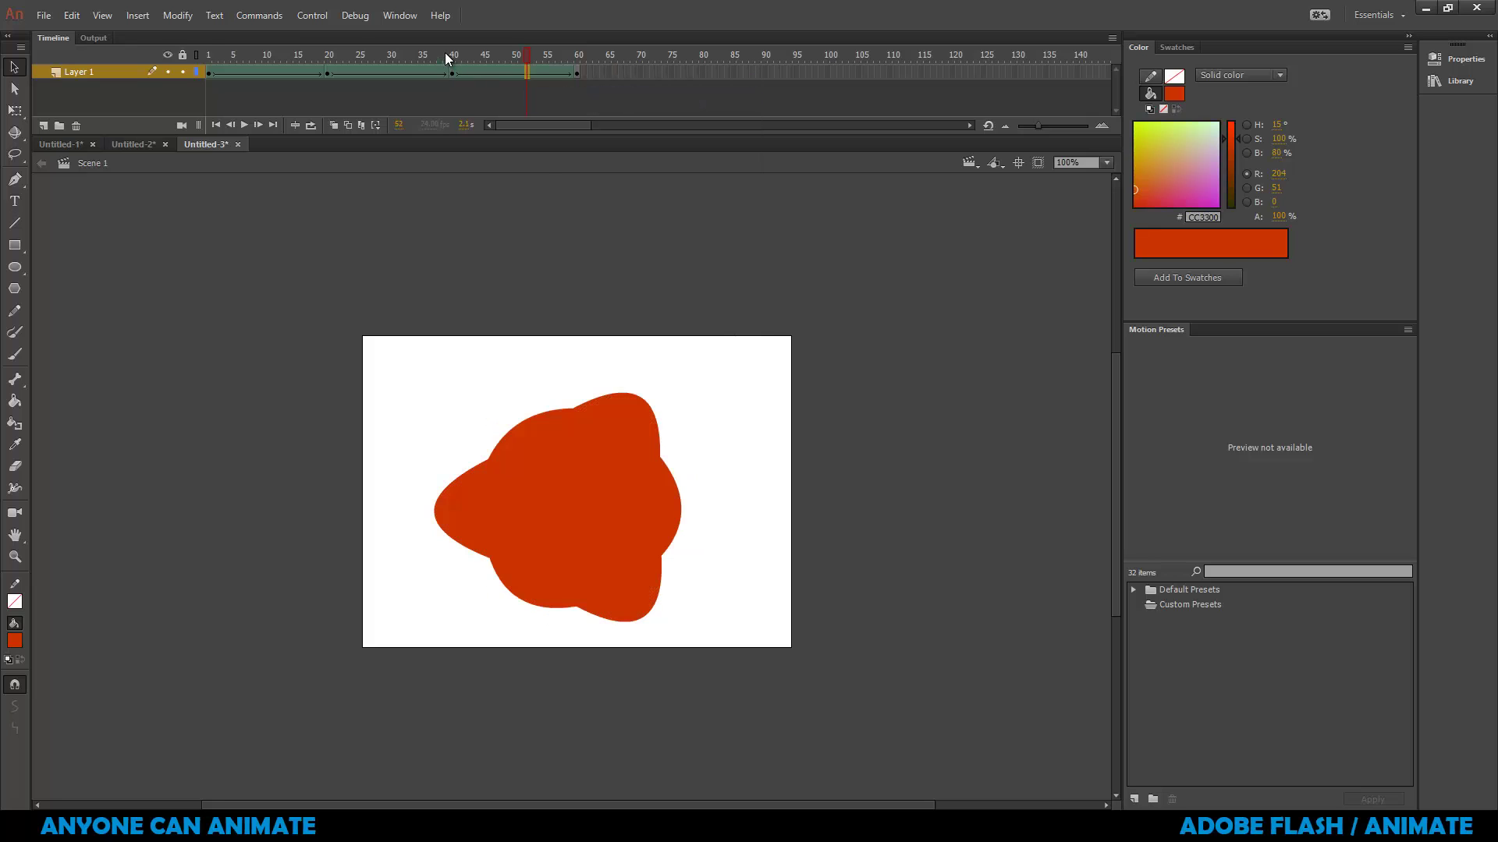
left_click_drag(445, 53, 131, 86)
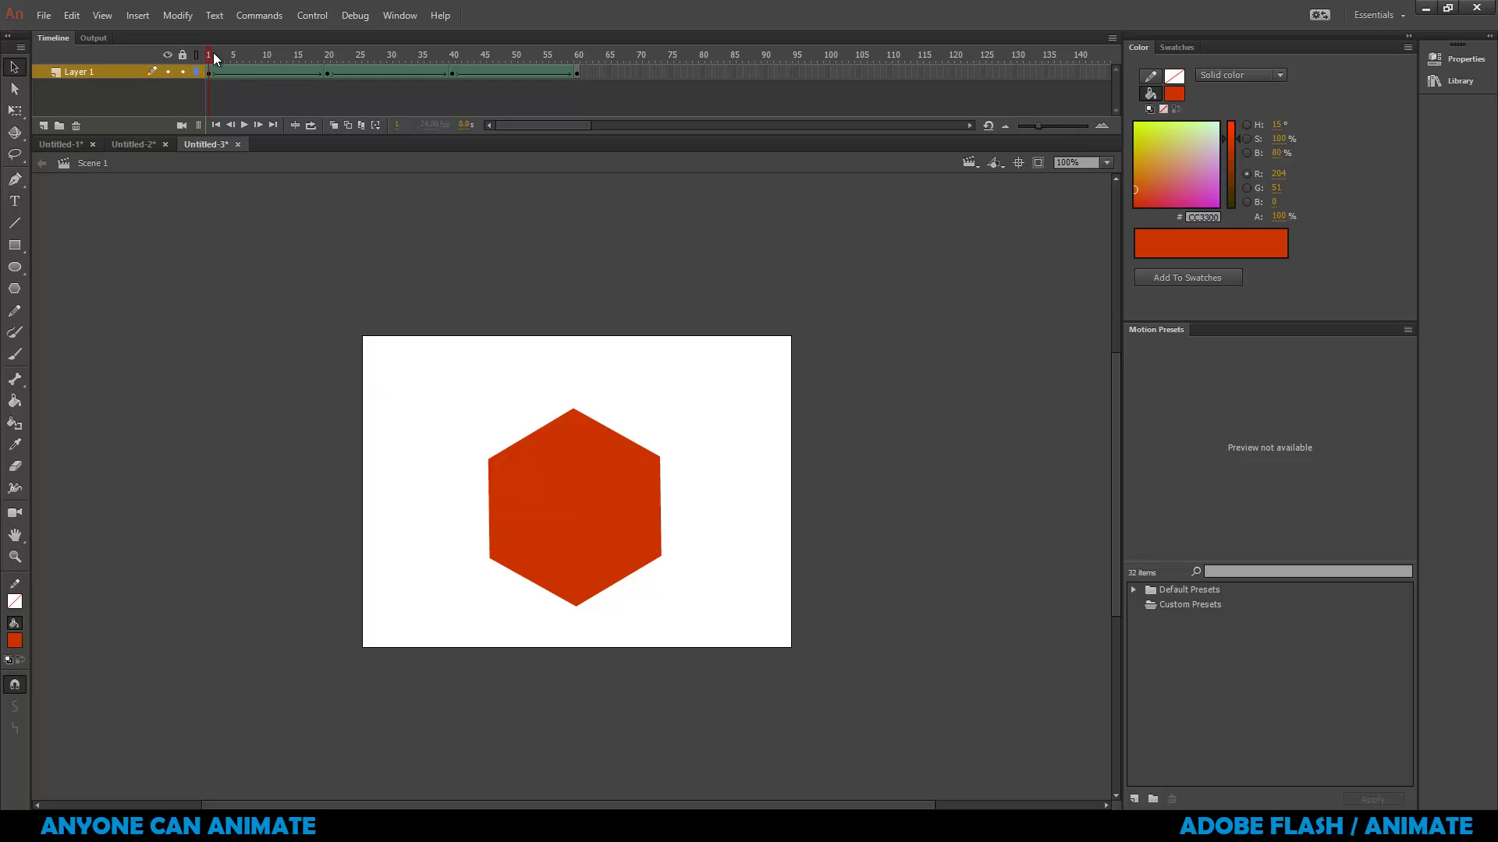
Scrub frames 1–60, then run the test movie of Untitled-3.swf twice with Ctrl+Enter.
left_click_drag(212, 53, 615, 74)
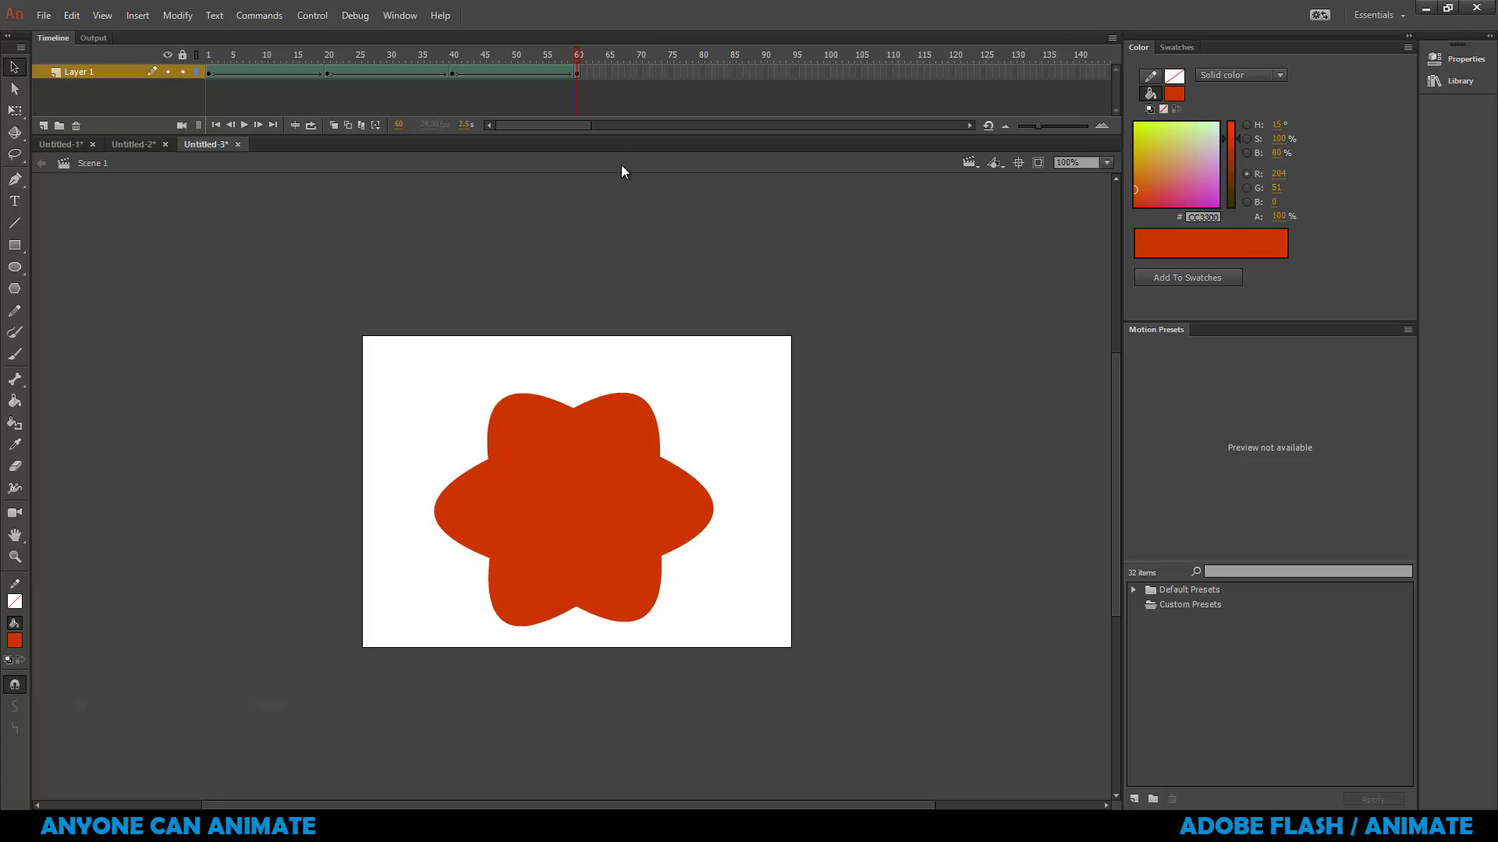
key("ctrl+Return")
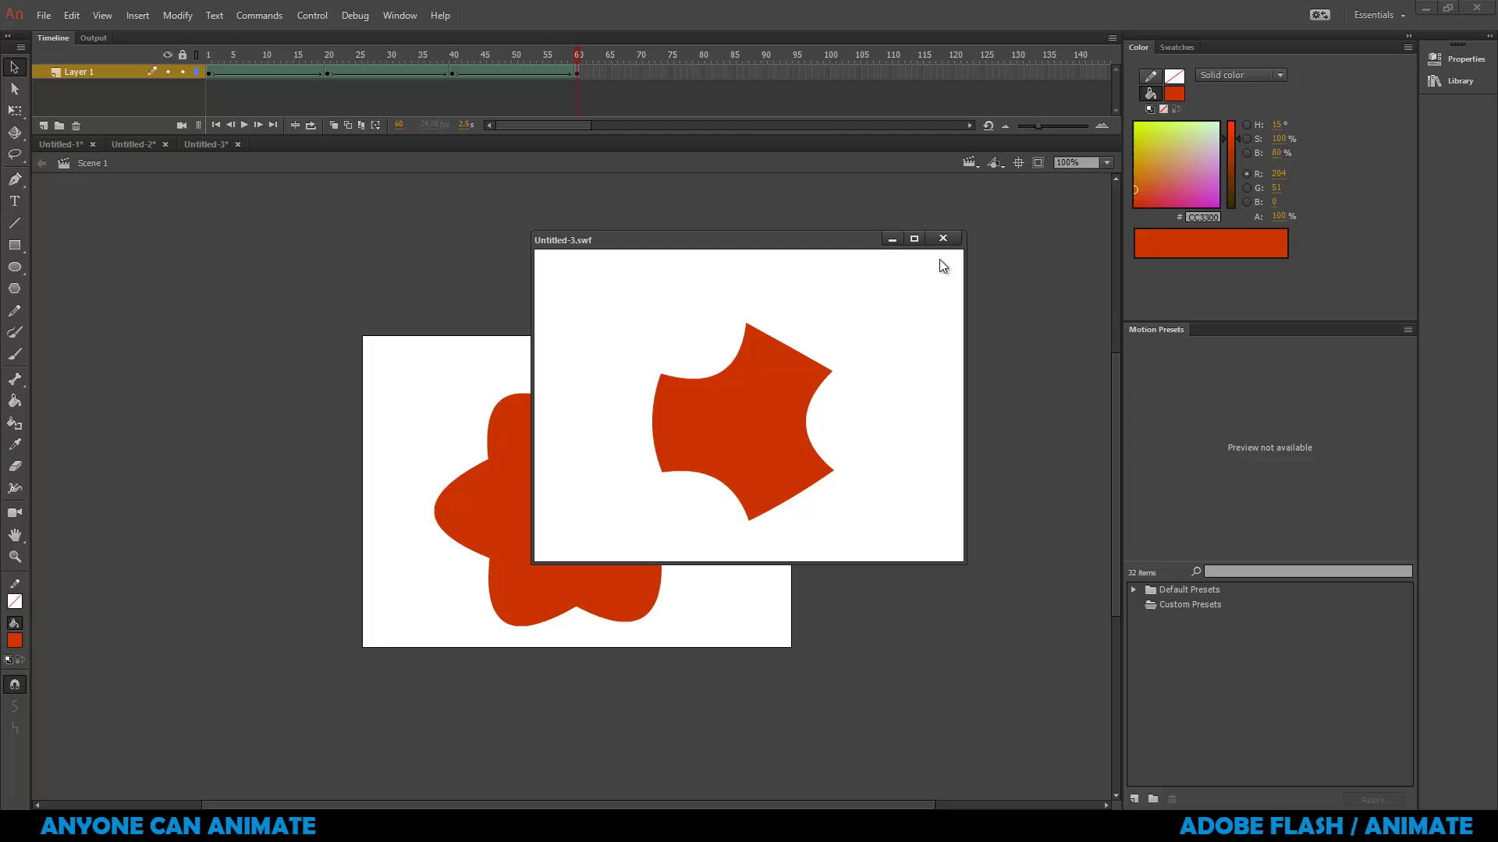
left_click(942, 238)
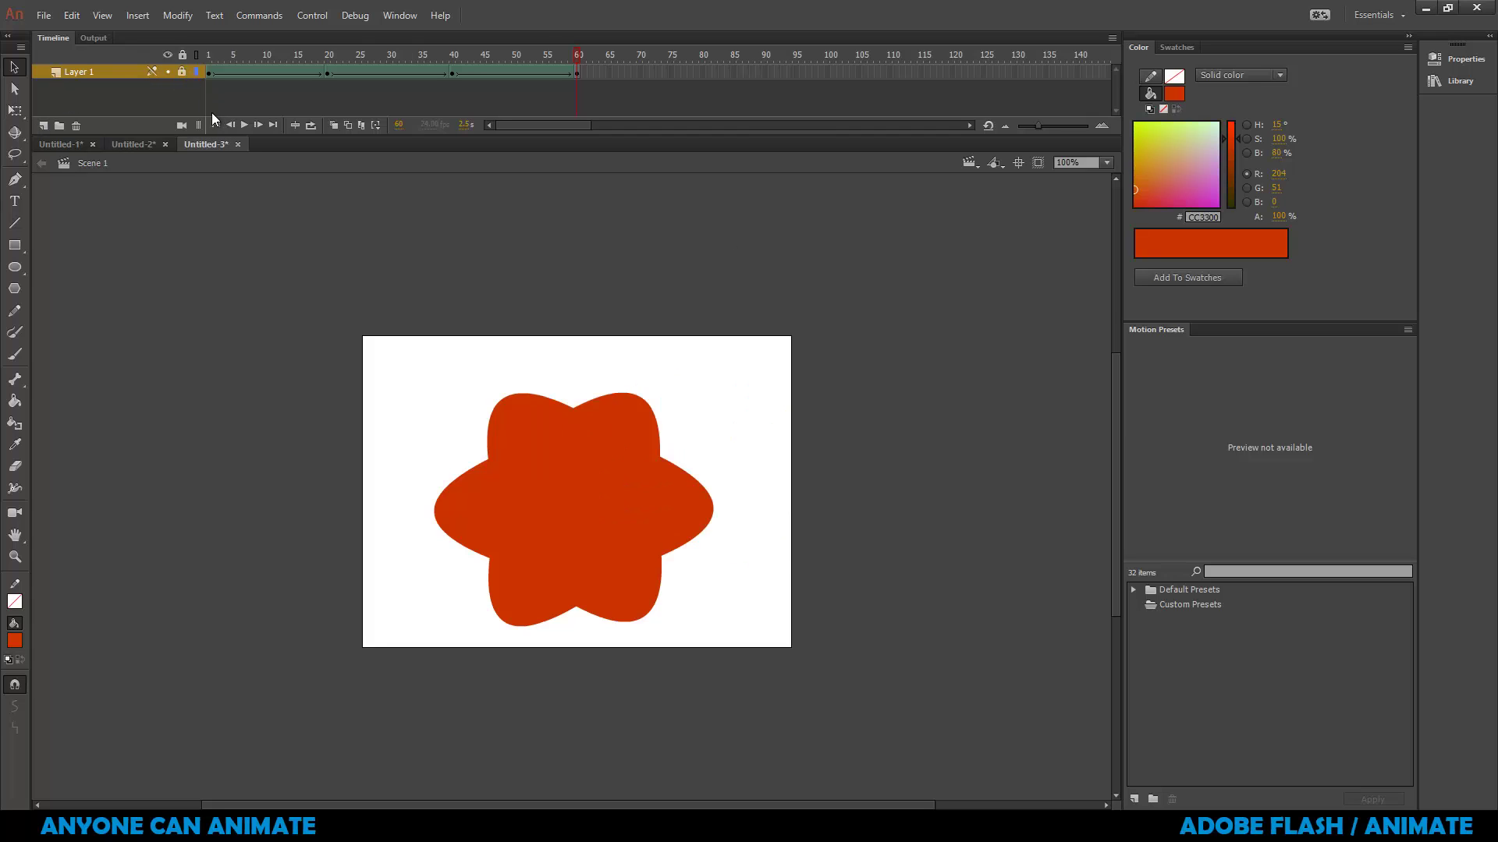
key("ctrl+Return")
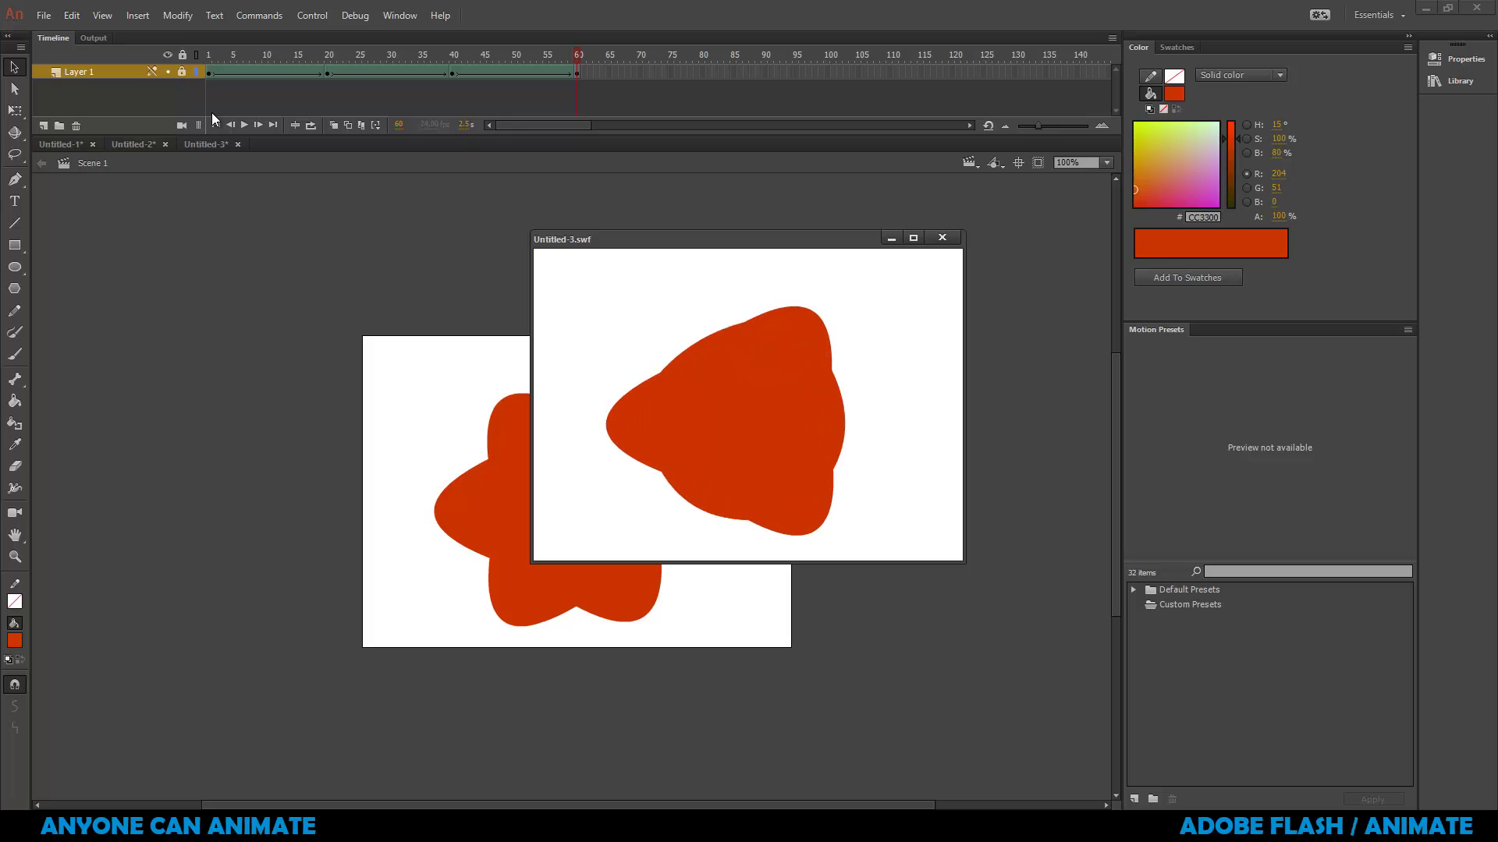